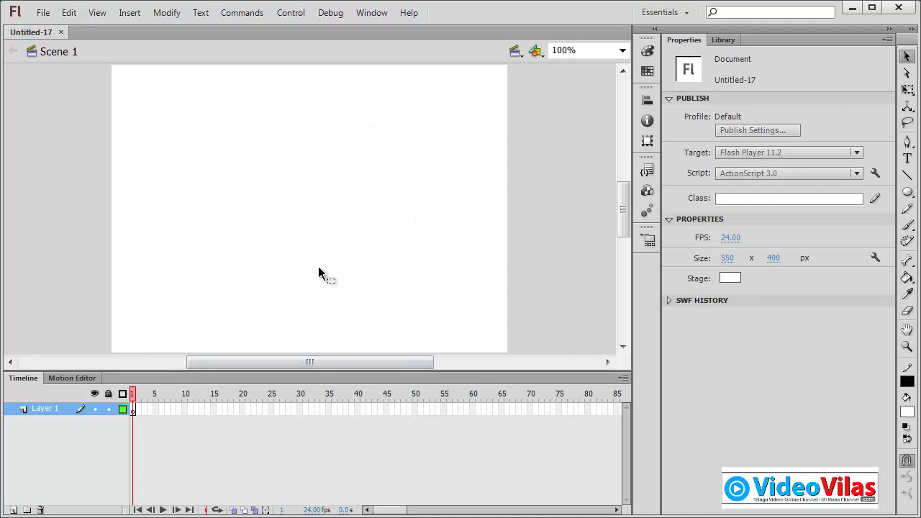
Draw three circles with the Oval tool, each on its own layer, adding Layer 2 and Layer 3 above Layer 1.
{"action": "left_click", "coordinate": [907, 192]}
{"action": "left_click_drag", "start_coordinate": [200, 129], "coordinate": [293, 225]}
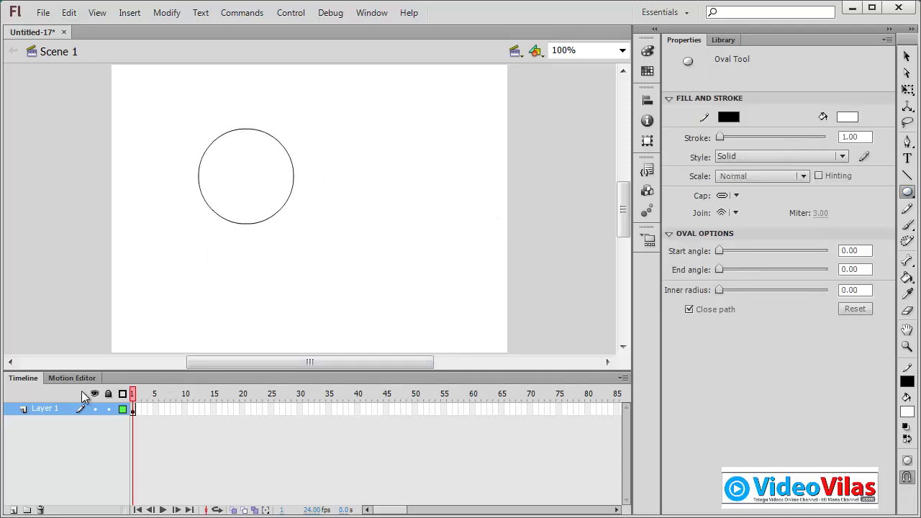
{"action": "left_click", "coordinate": [13, 510]}
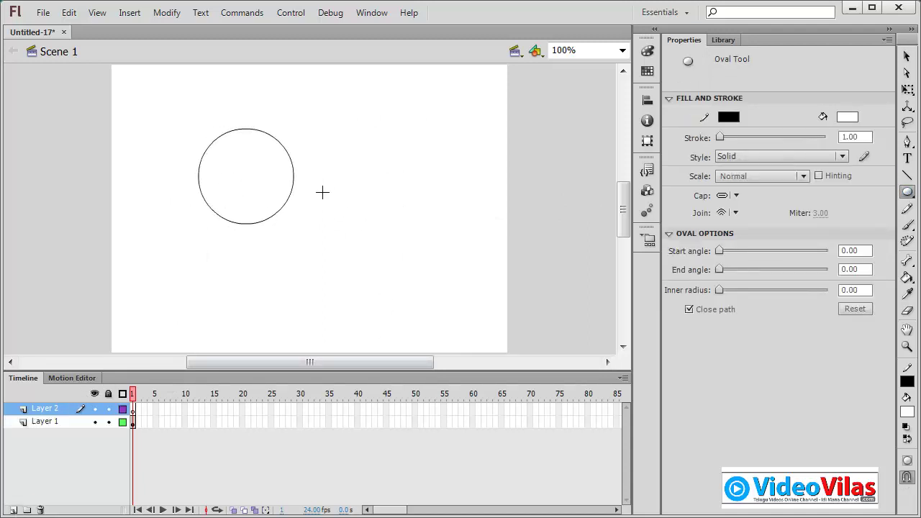
{"action": "left_click_drag", "start_coordinate": [312, 184], "coordinate": [420, 293]}
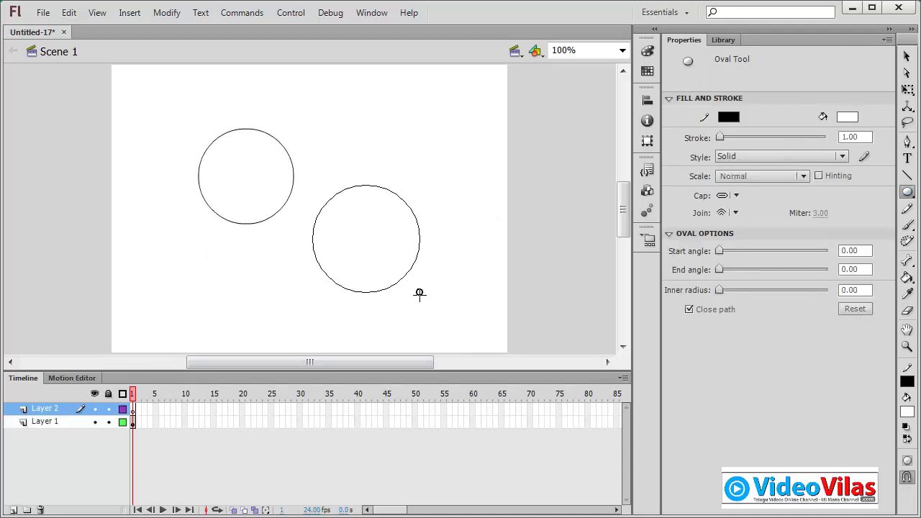
{"action": "left_click", "coordinate": [13, 509]}
{"action": "left_click_drag", "start_coordinate": [310, 95], "coordinate": [387, 171]}
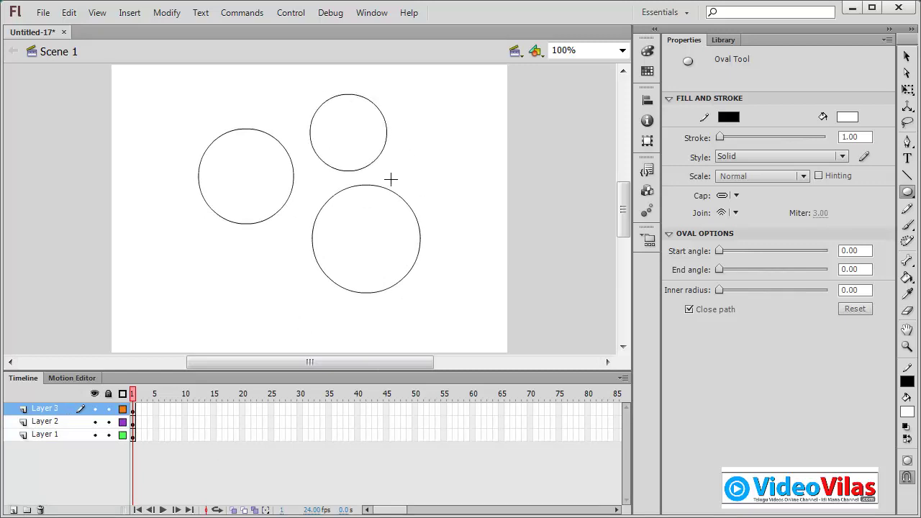
Test the movie to preview the three circles and close the preview window.
{"action": "left_click", "coordinate": [291, 12]}
{"action": "mouse_move", "coordinate": [344, 128]}
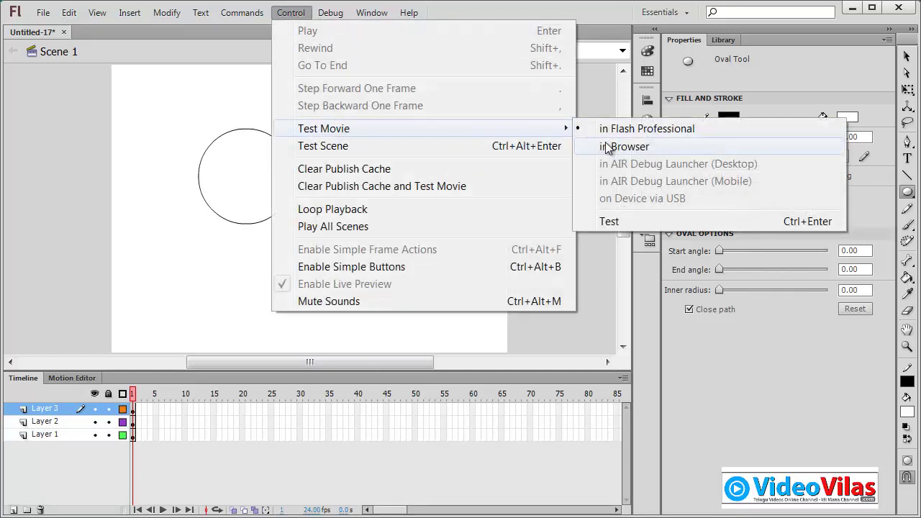
{"action": "left_click", "coordinate": [605, 225]}
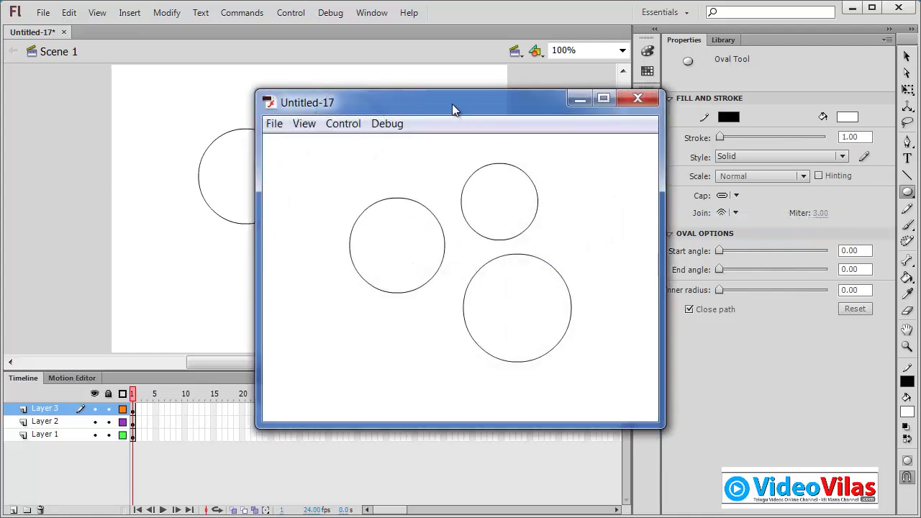
{"action": "left_click_drag", "start_coordinate": [452, 104], "coordinate": [348, 90]}
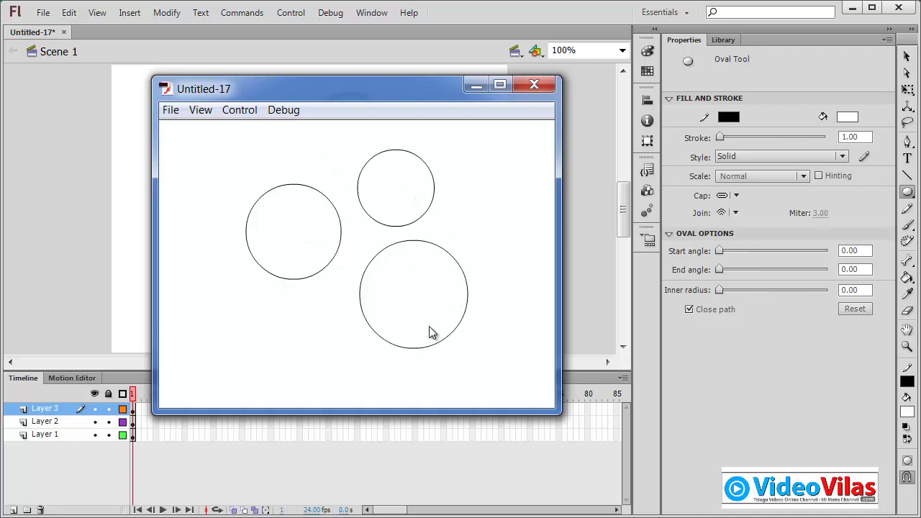
{"action": "left_click", "coordinate": [534, 85]}
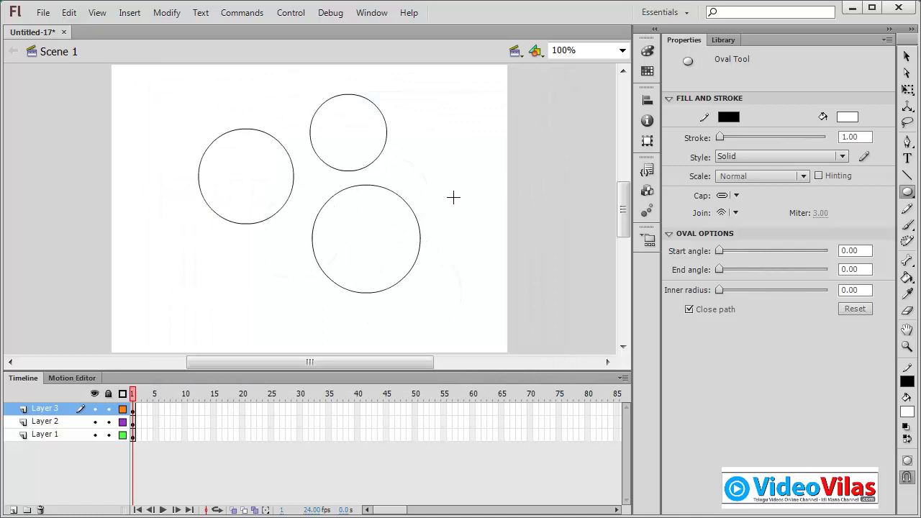
Set the stage background color to bright blue.
{"action": "left_click", "coordinate": [907, 56]}
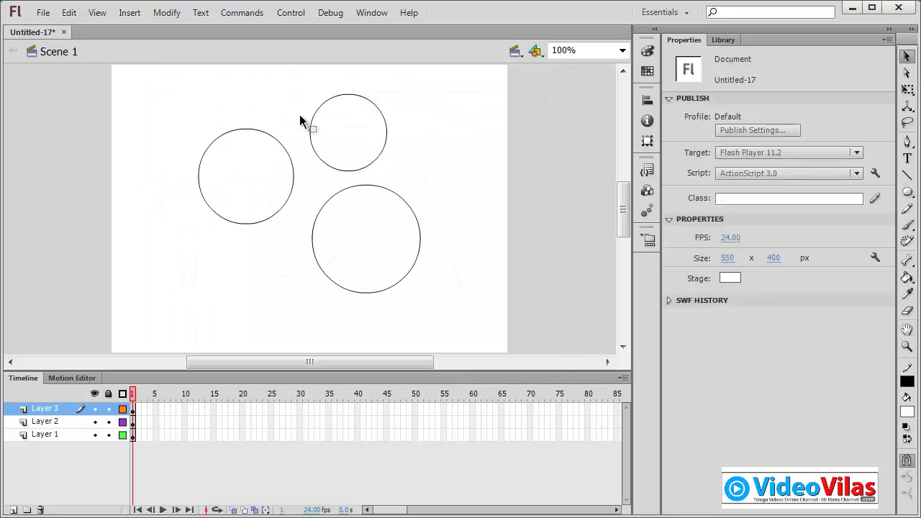
{"action": "key", "text": "ctrl+a"}
{"action": "left_click", "coordinate": [497, 219]}
{"action": "left_click", "coordinate": [730, 278]}
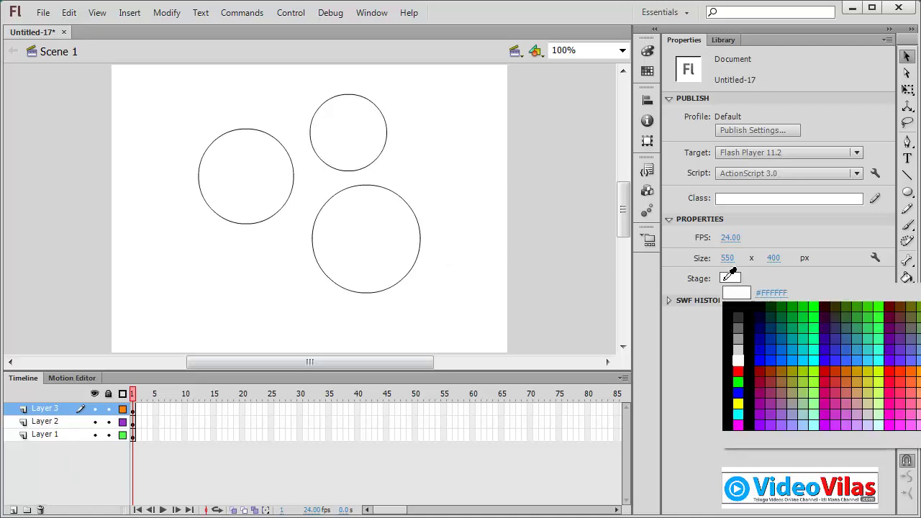
{"action": "left_click", "coordinate": [804, 355]}
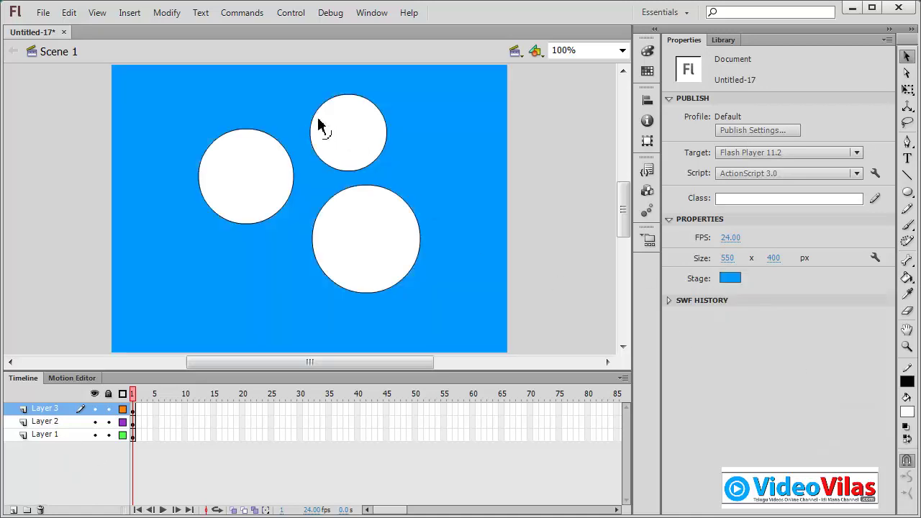
Hide and show all layers together, and toggle the visibility of the individual layers off and back on.
{"action": "left_click", "coordinate": [94, 394]}
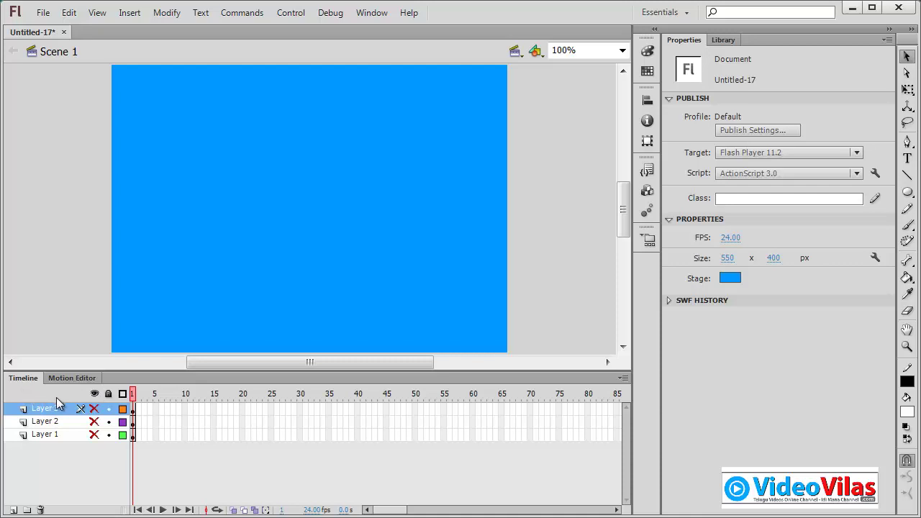
{"action": "left_click", "coordinate": [95, 394]}
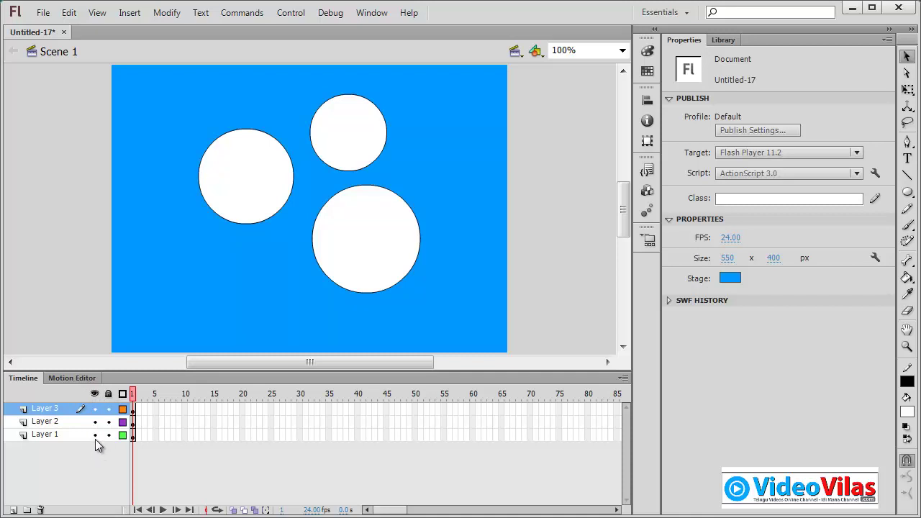
{"action": "left_click", "coordinate": [95, 422]}
{"action": "left_click", "coordinate": [95, 434]}
{"action": "left_click", "coordinate": [95, 435]}
{"action": "left_click", "coordinate": [94, 408]}
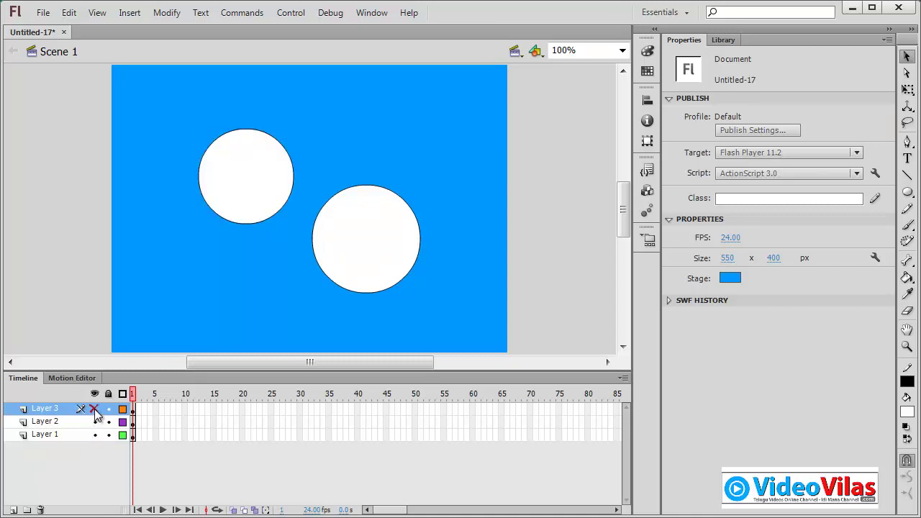
{"action": "left_click", "coordinate": [95, 408]}
Lock all three layers and unlock them again.
{"action": "left_click_drag", "start_coordinate": [108, 408], "coordinate": [108, 435]}
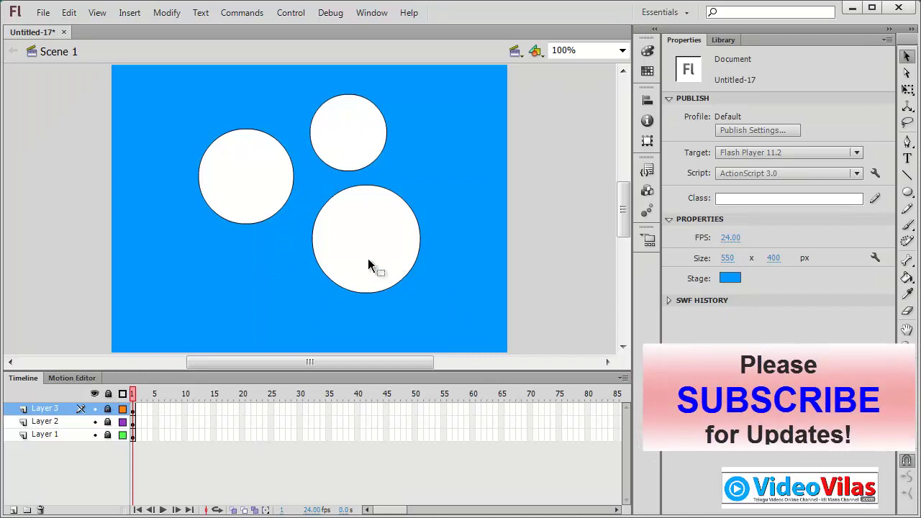
{"action": "left_click", "coordinate": [108, 394]}
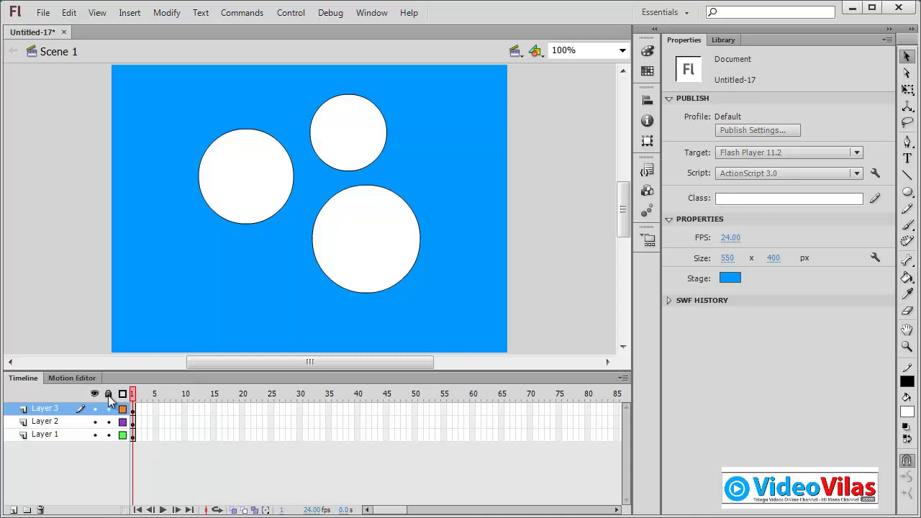
Lock Layers 1 and 2, try moving the fill of the Layer 3 circle, and undo the move.
{"action": "left_click", "coordinate": [108, 422]}
{"action": "left_click_drag", "start_coordinate": [346, 144], "coordinate": [368, 156]}
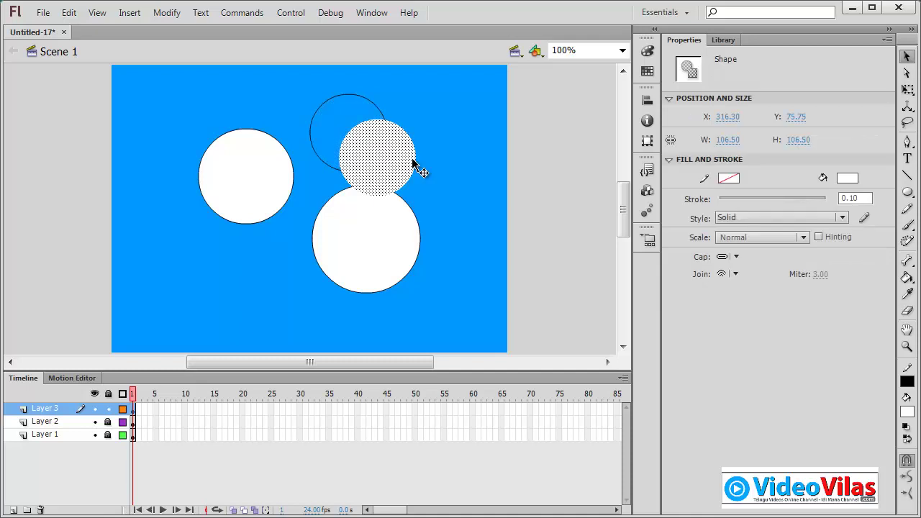
{"action": "key", "text": "ctrl+z"}
{"action": "left_click", "coordinate": [444, 175]}
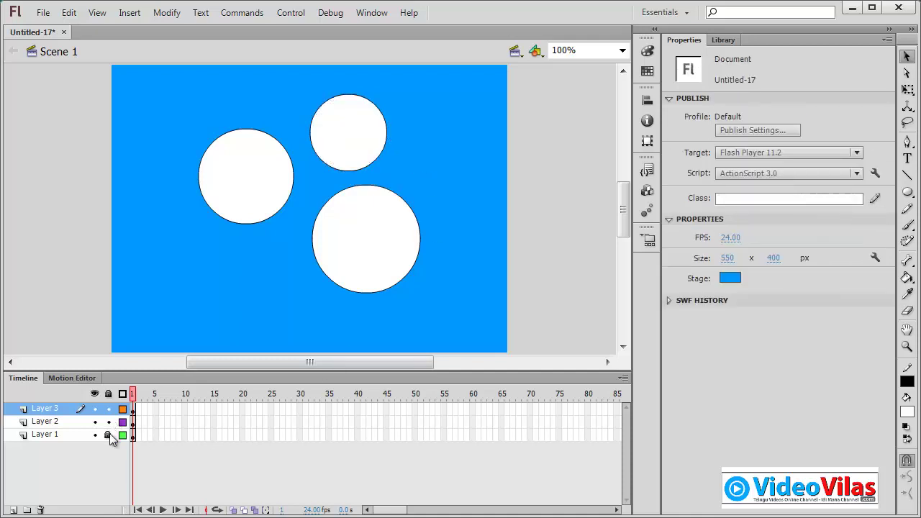
Show all layers as outlines, test the movie beside the stage for comparison, and close the preview.
{"action": "left_click", "coordinate": [123, 395]}
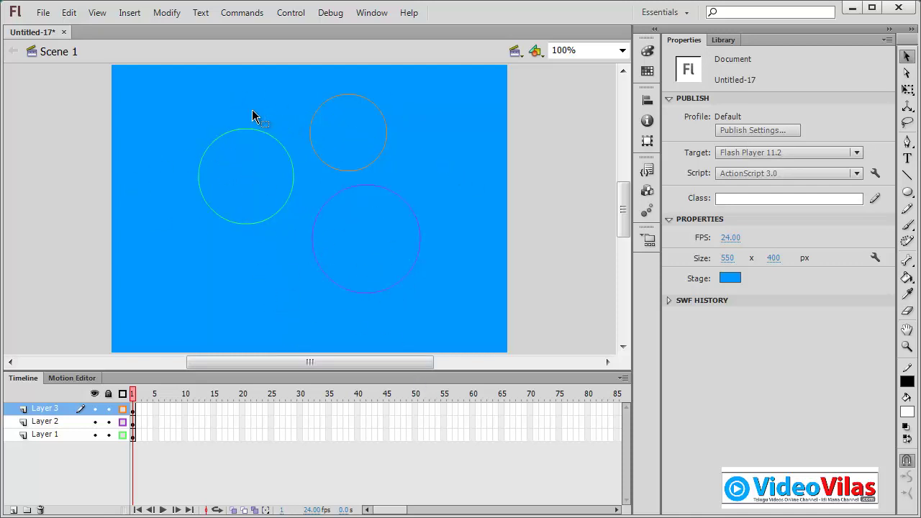
{"action": "left_click", "coordinate": [291, 12]}
{"action": "mouse_move", "coordinate": [356, 129]}
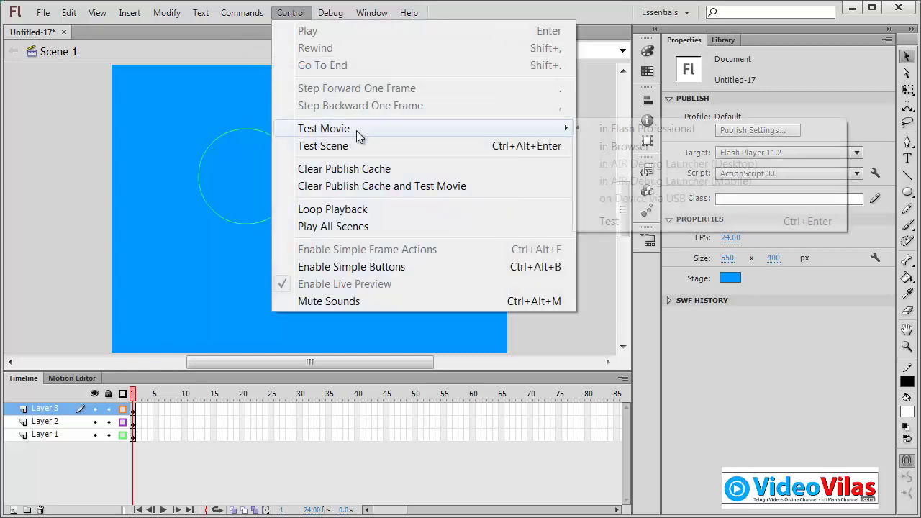
{"action": "left_click", "coordinate": [623, 224]}
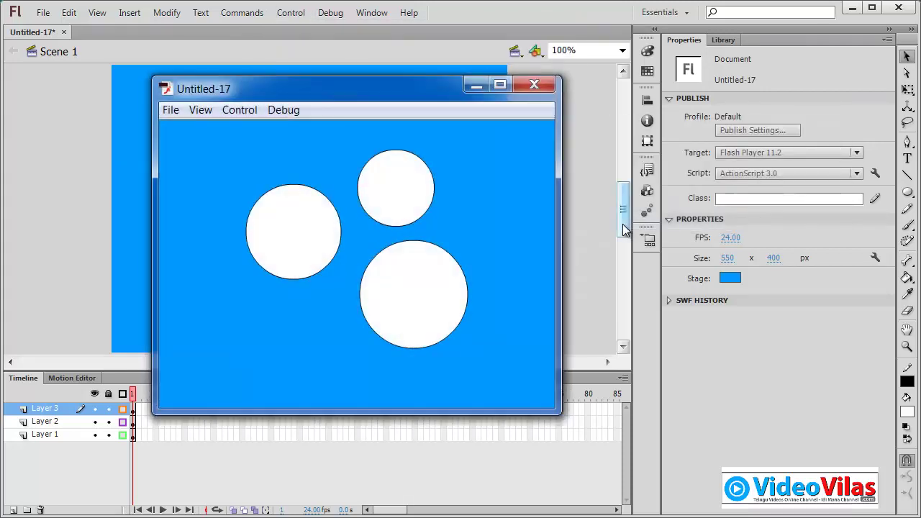
{"action": "left_click_drag", "start_coordinate": [444, 81], "coordinate": [710, 181]}
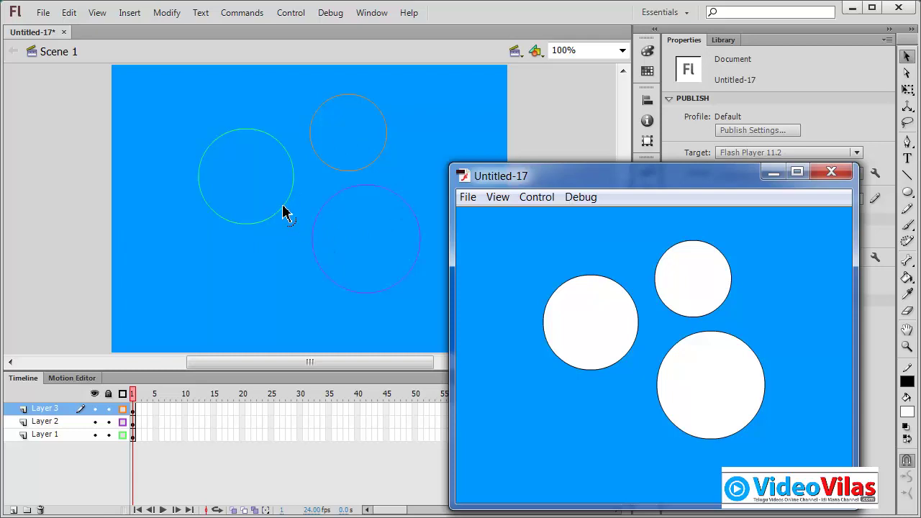
{"action": "left_click", "coordinate": [831, 171]}
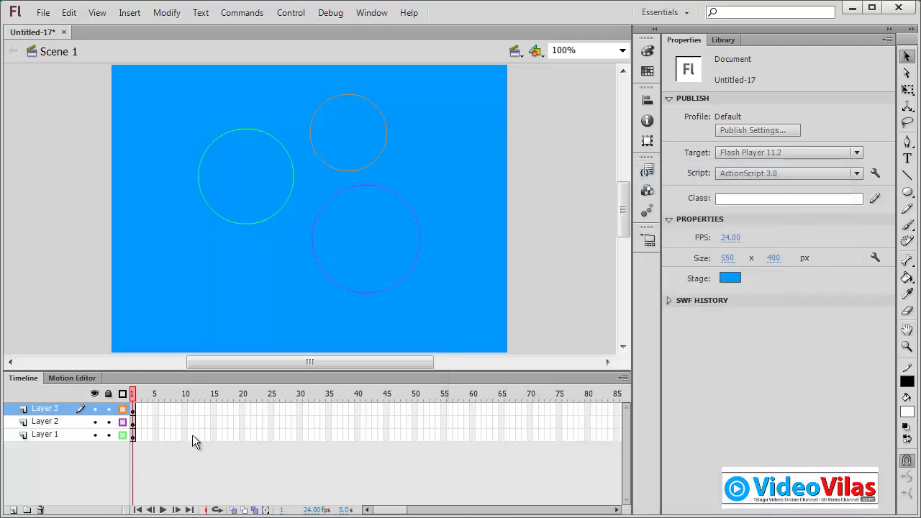
Turn off the outline display and move the Layer 2 and Layer 3 circles so they overlap the Layer 1 circle.
{"action": "left_click", "coordinate": [122, 394]}
{"action": "left_click", "coordinate": [325, 226]}
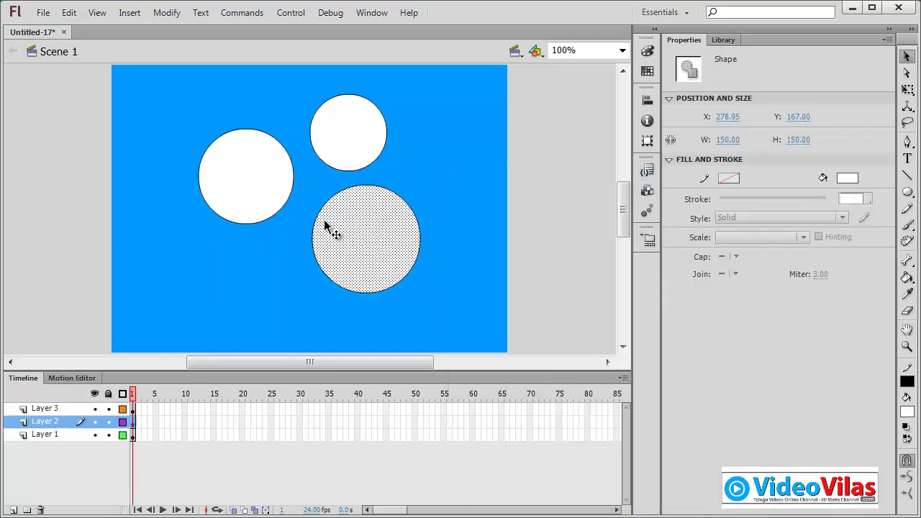
{"action": "left_click_drag", "start_coordinate": [361, 246], "coordinate": [259, 210]}
{"action": "left_click", "coordinate": [356, 119]}
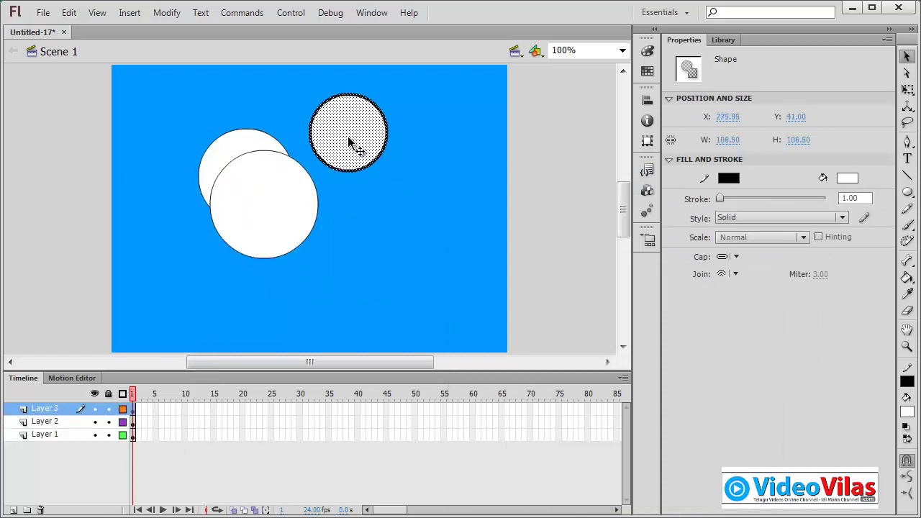
{"action": "mouse_move", "coordinate": [352, 137]}
{"action": "left_mouse_down"}
{"action": "mouse_move", "coordinate": [270, 146]}
{"action": "mouse_move", "coordinate": [268, 155]}
{"action": "left_mouse_up"}
{"action": "left_click", "coordinate": [345, 174]}
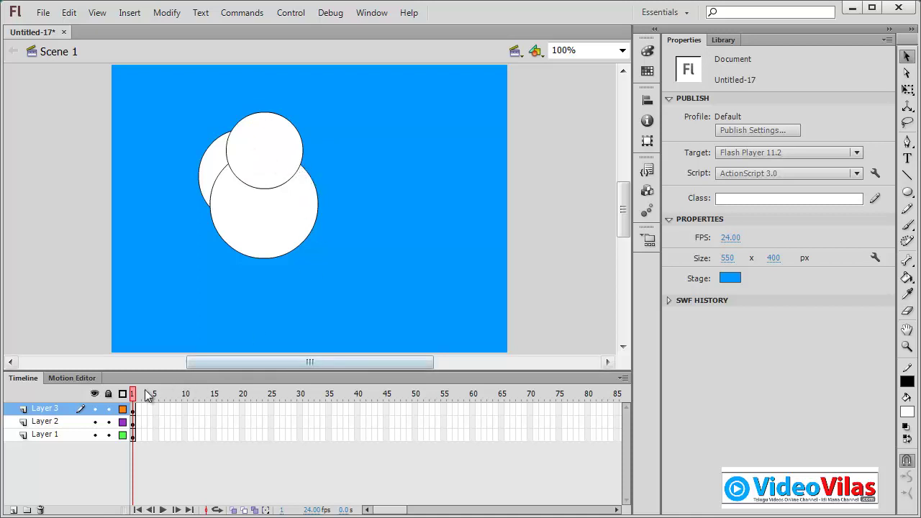
Examine the overlapping circles up close in outline mode, and switch back to the filled display.
{"action": "left_click", "coordinate": [121, 396]}
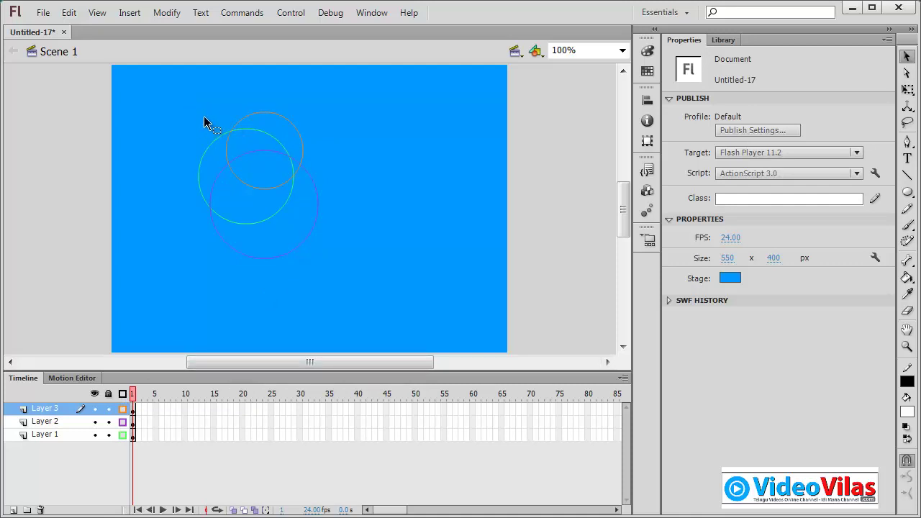
{"action": "left_click", "coordinate": [907, 346]}
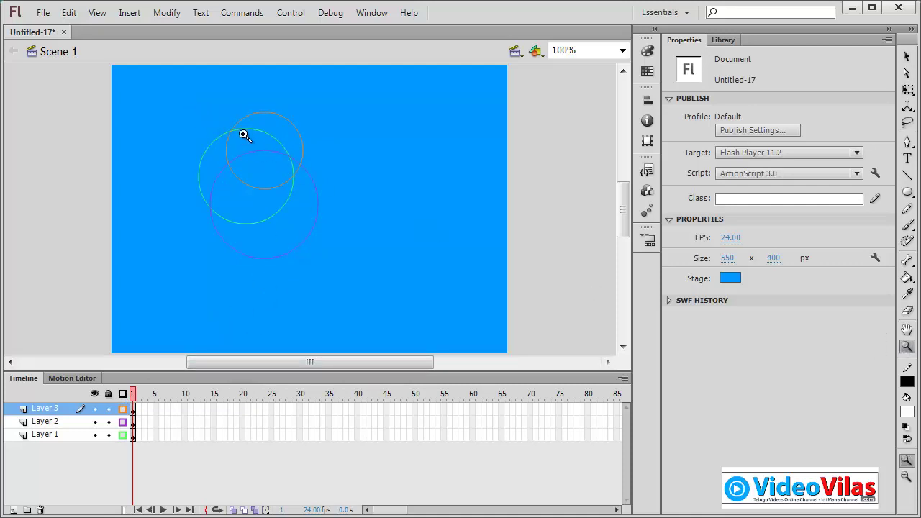
{"action": "left_click_drag", "start_coordinate": [218, 115], "coordinate": [366, 266]}
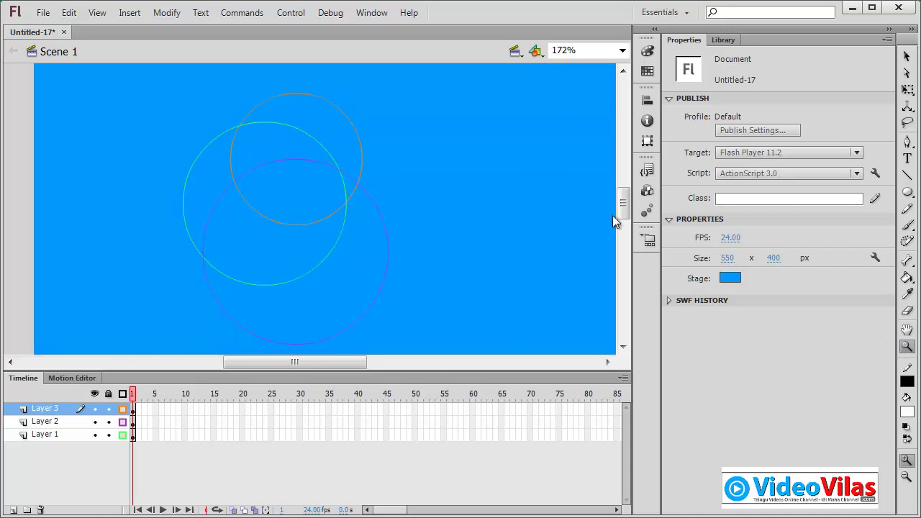
{"action": "left_click", "coordinate": [907, 56]}
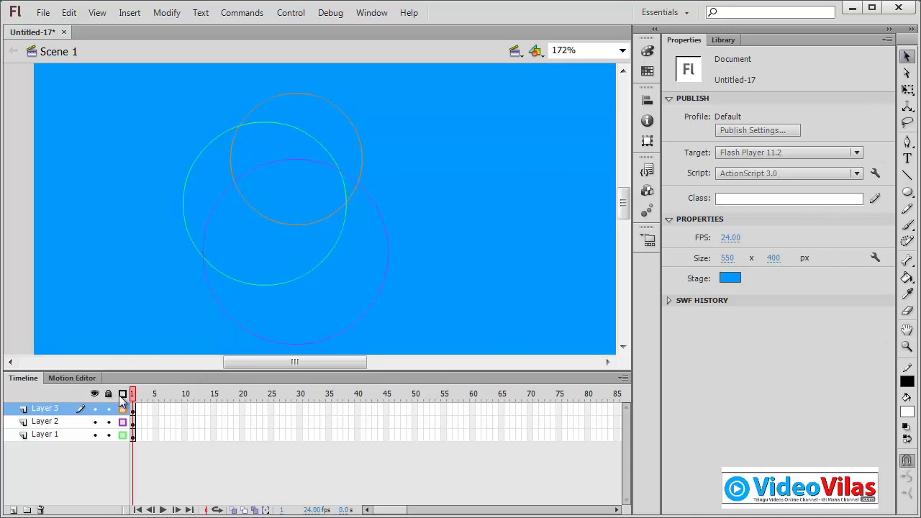
{"action": "left_click", "coordinate": [122, 394]}
{"action": "left_click", "coordinate": [123, 394]}
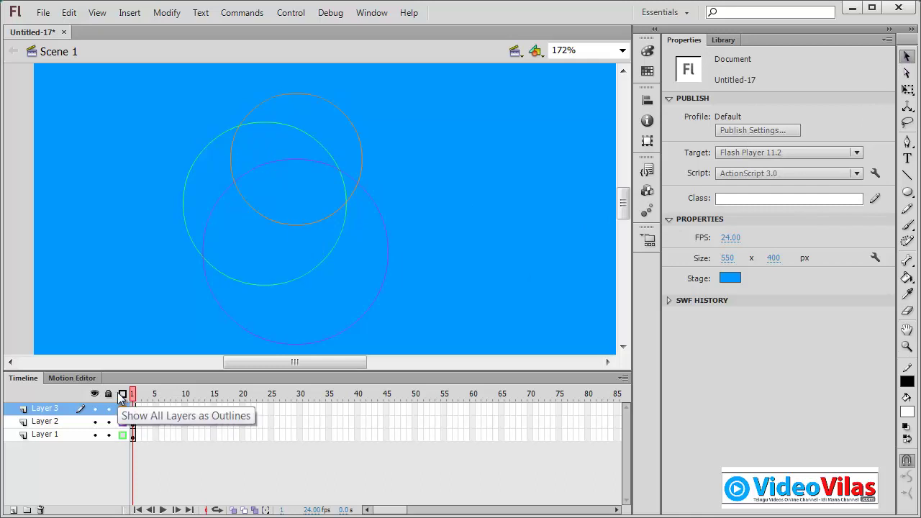
{"action": "left_click", "coordinate": [122, 394]}
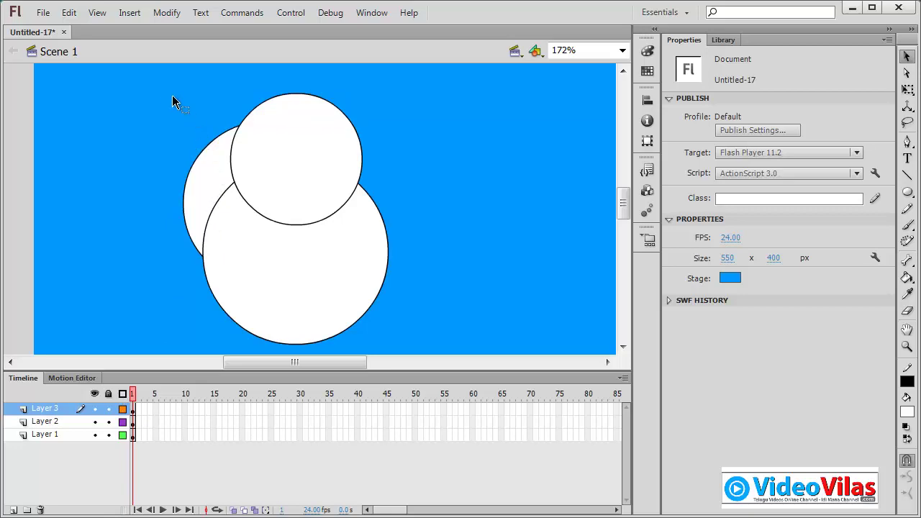
Delete all the circles from the stage and make Layer 2 the active layer.
{"action": "key", "text": "ctrl+a"}
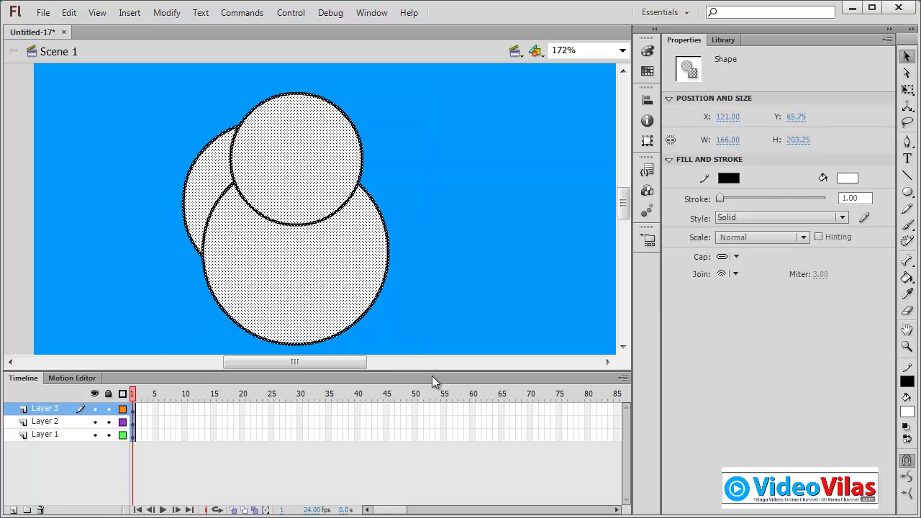
{"action": "key", "text": "Delete"}
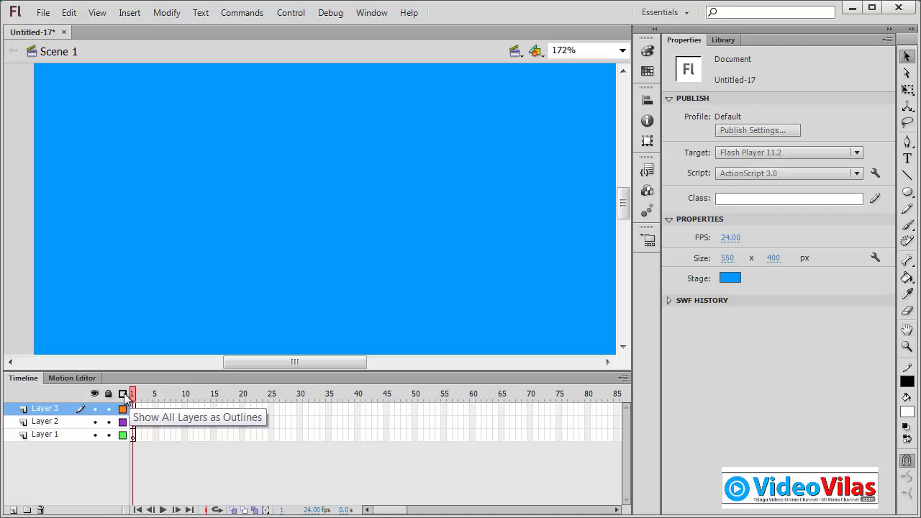
{"action": "left_click", "coordinate": [71, 423]}
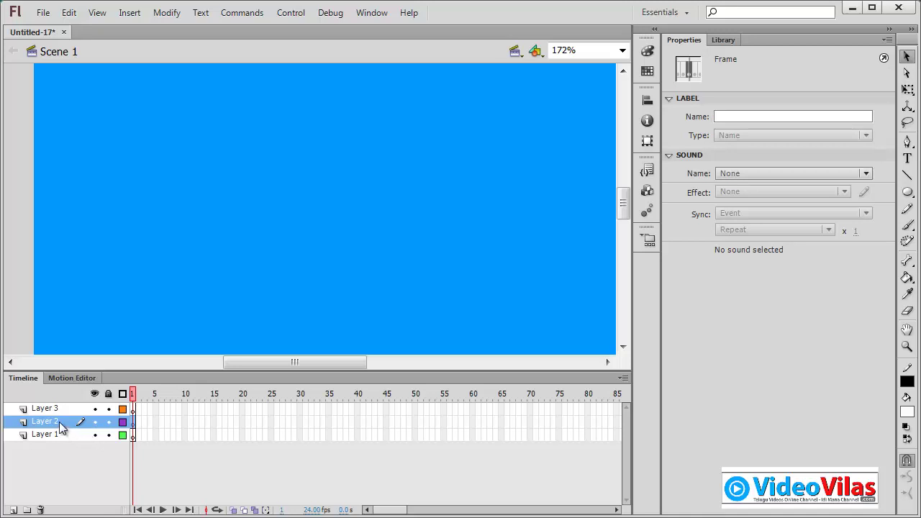
Rename Layer 1 in the timeline as Samsung.
{"action": "double_click", "coordinate": [54, 421]}
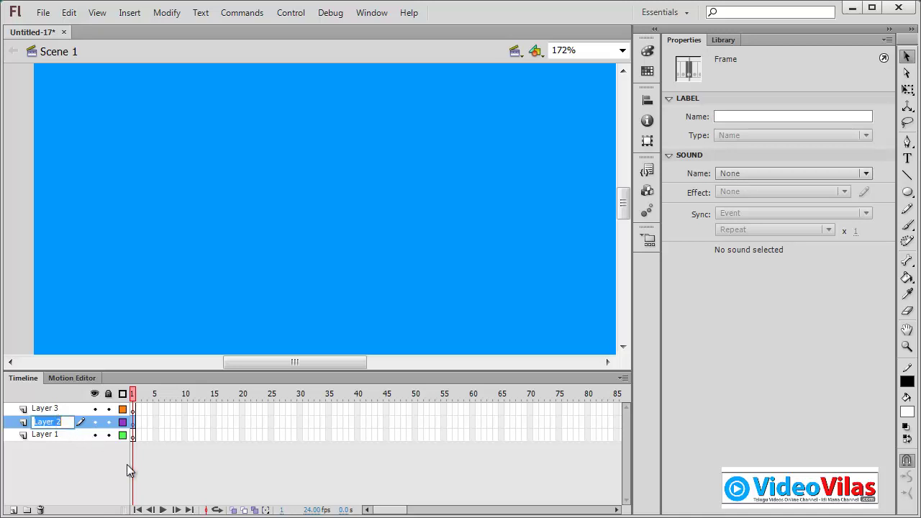
{"action": "double_click", "coordinate": [52, 435]}
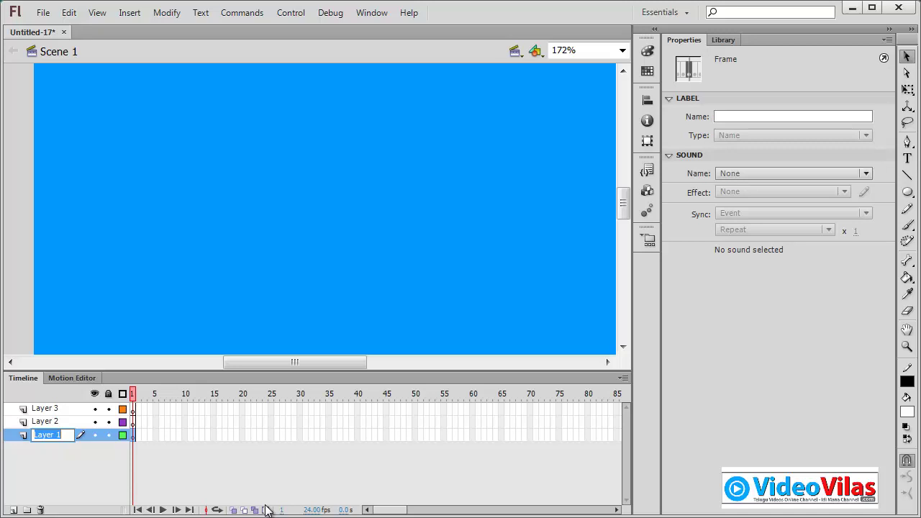
{"action": "type", "text": "Samsung"}
{"action": "key", "text": "Return"}
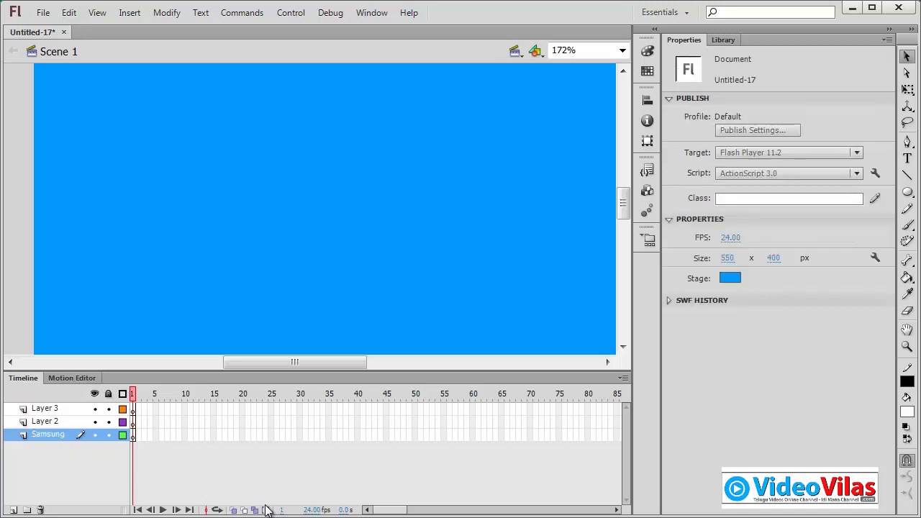
Rename Layer 2 as Nokia and Layer 3 as Microsoft.
{"action": "double_click", "coordinate": [44, 422]}
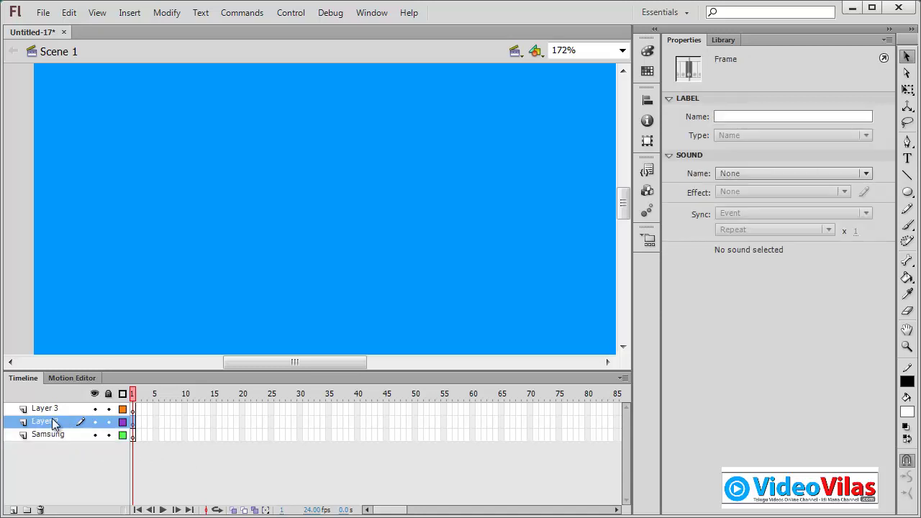
{"action": "type", "text": "Nokia"}
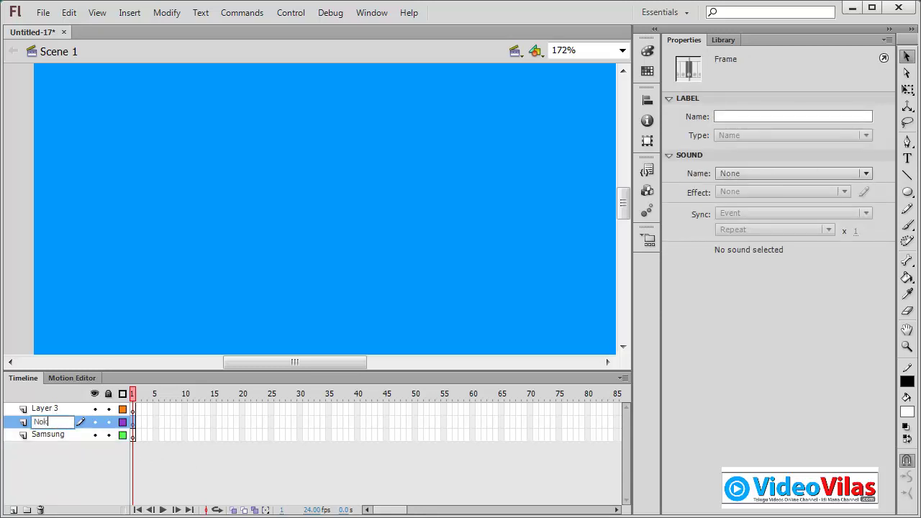
{"action": "key", "text": "Return"}
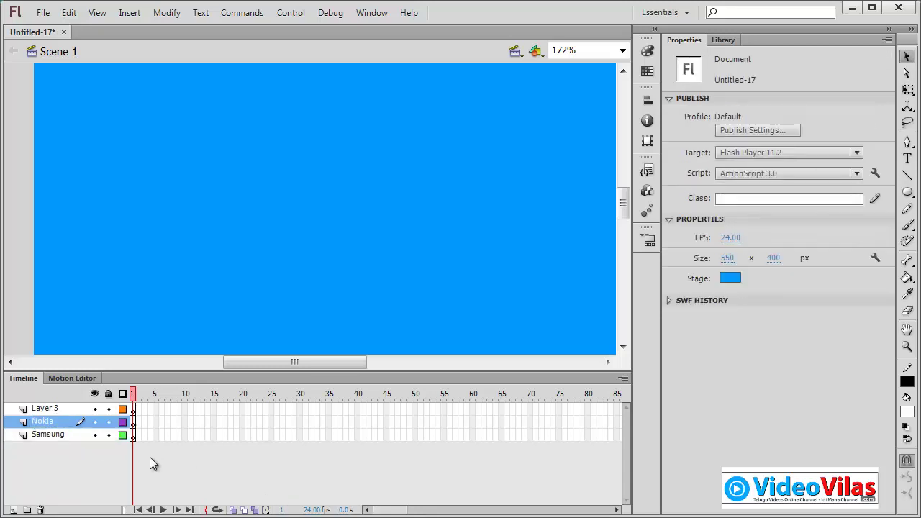
{"action": "double_click", "coordinate": [50, 409]}
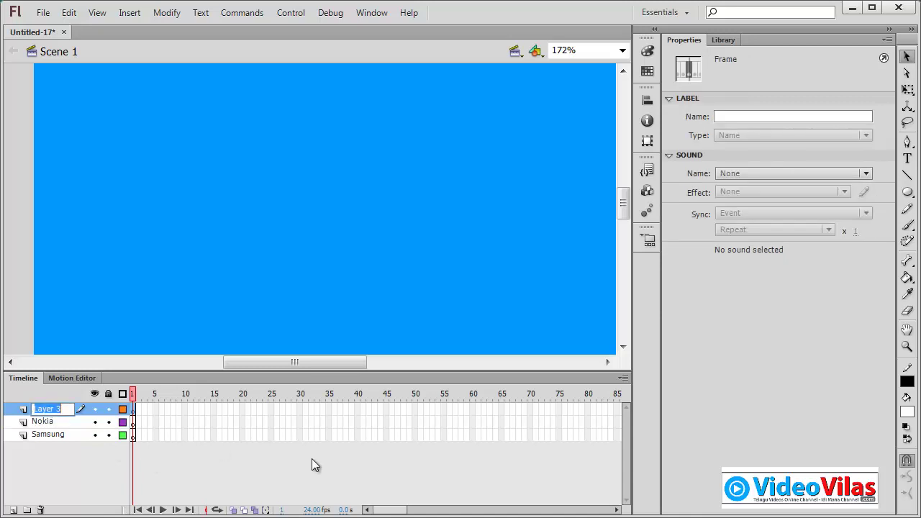
{"action": "type", "text": "Microsoft"}
{"action": "key", "text": "Return"}
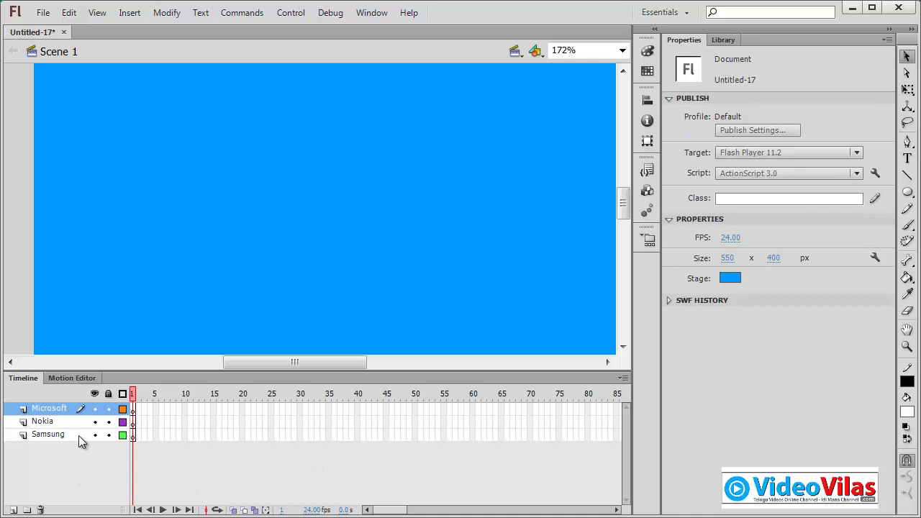
Switch the timeline's frame size to Large and return it to Normal.
{"action": "left_click", "coordinate": [624, 379]}
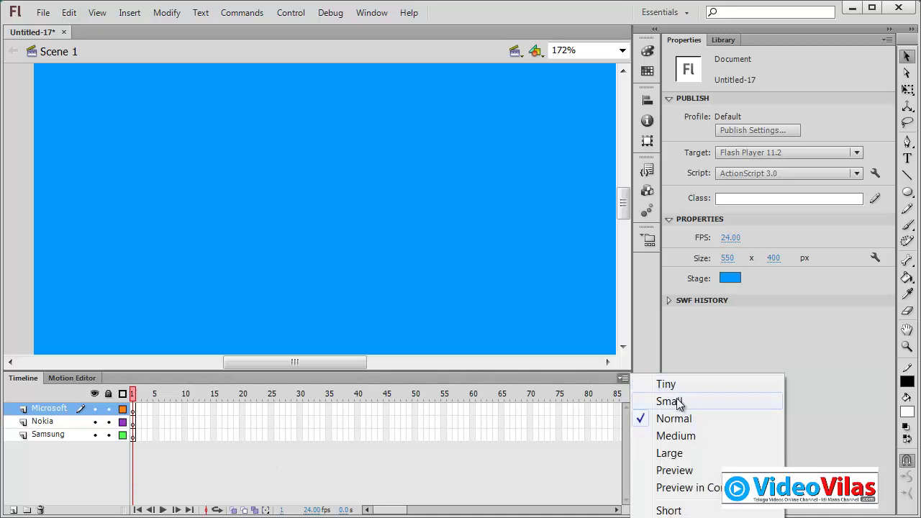
{"action": "left_click", "coordinate": [670, 453]}
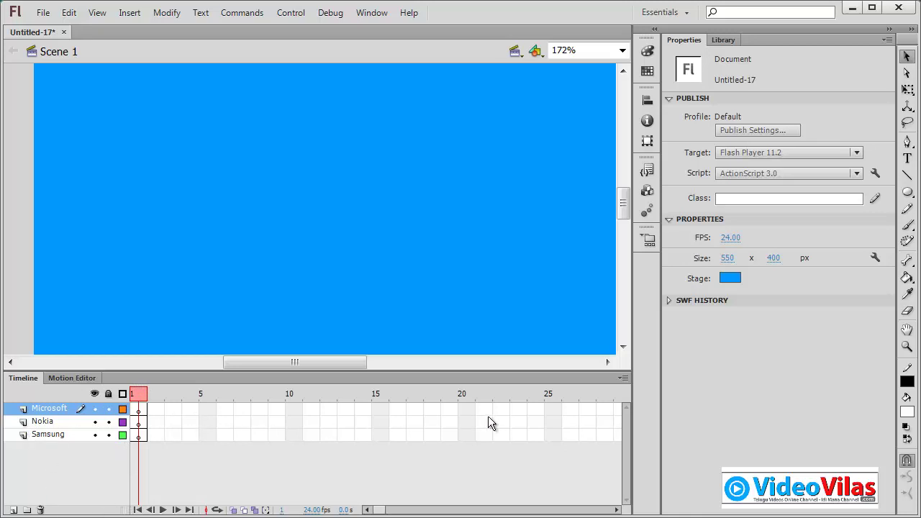
{"action": "left_click", "coordinate": [623, 377]}
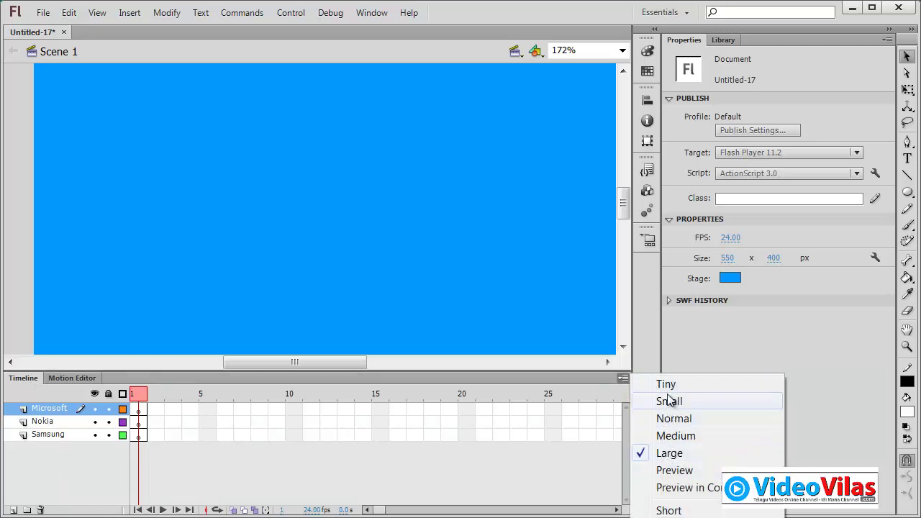
{"action": "left_click", "coordinate": [667, 421]}
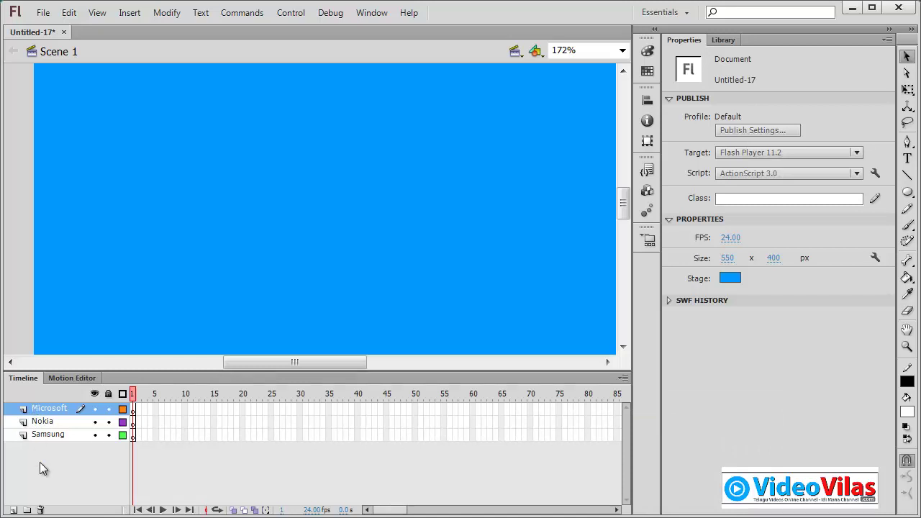
Select the Samsung layer, review the commands available for it, and close the list without choosing one.
{"action": "left_click", "coordinate": [52, 435]}
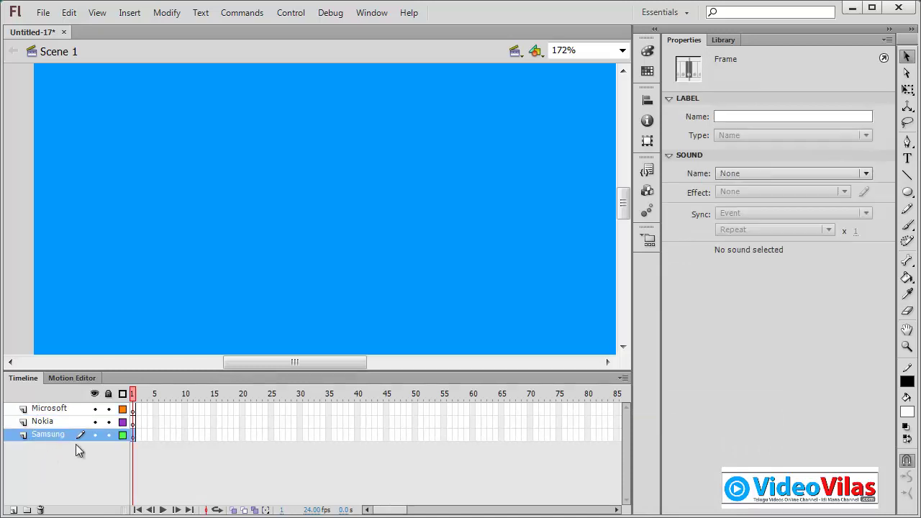
{"action": "right_click", "coordinate": [35, 435]}
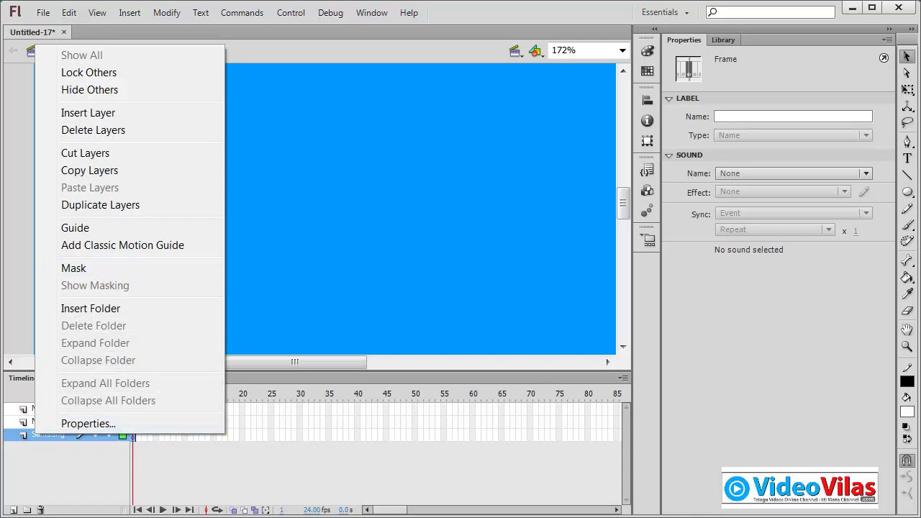
{"action": "left_click", "coordinate": [41, 494]}
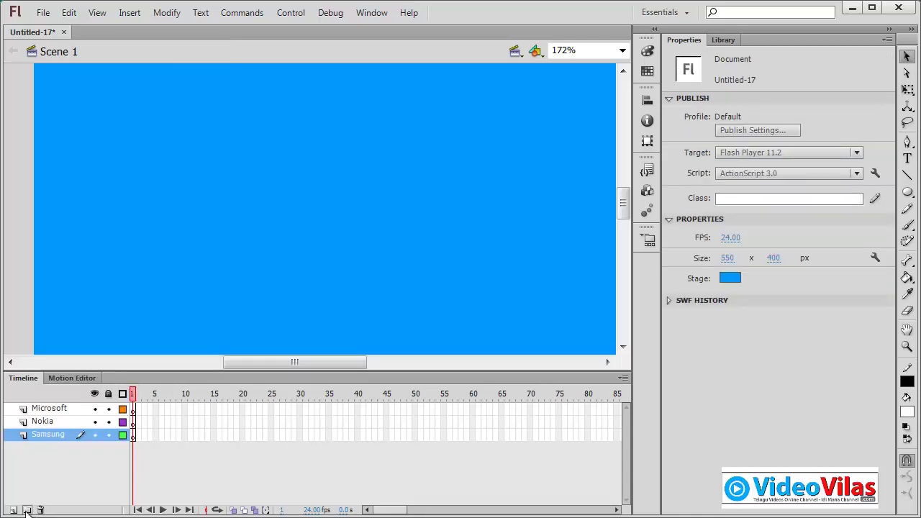
Insert a layer folder above the Samsung layer and move the Samsung, Nokia and Microsoft layers into it.
{"action": "left_click", "coordinate": [27, 509]}
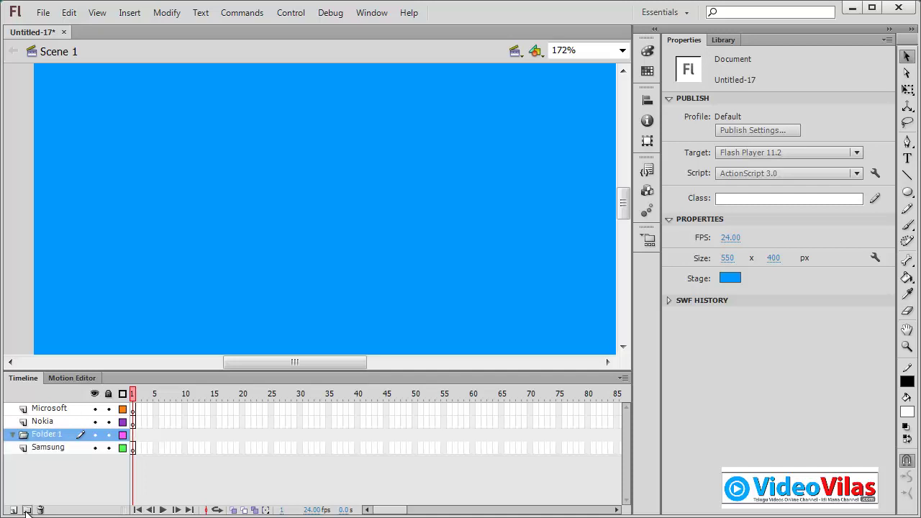
{"action": "left_click", "coordinate": [28, 448]}
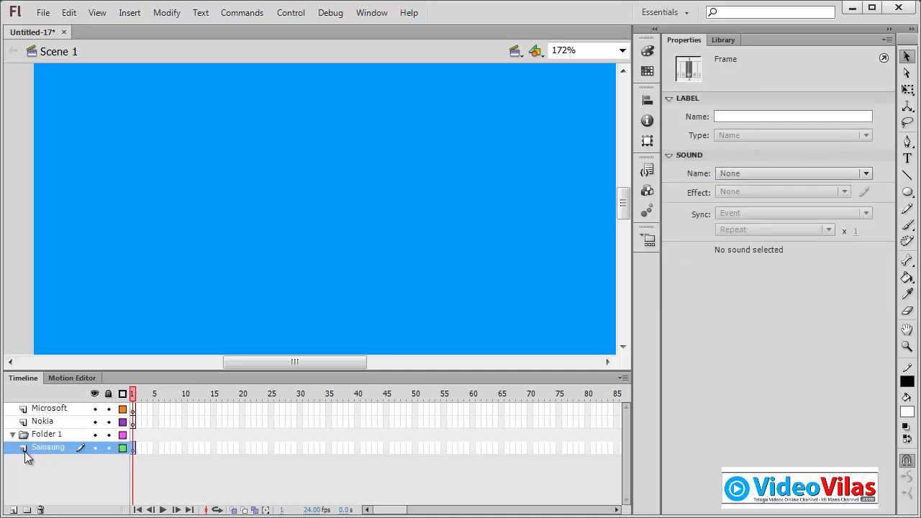
{"action": "left_click_drag", "start_coordinate": [25, 450], "coordinate": [54, 428]}
{"action": "left_click", "coordinate": [53, 411]}
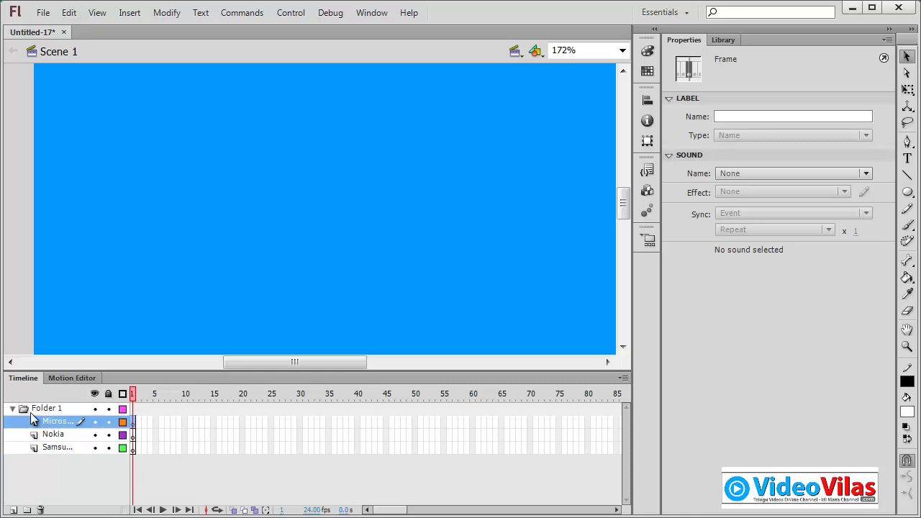
Collapse and expand Folder 1 repeatedly, using both its disclosure arrow and the Expand Folder command, leaving it expanded.
{"action": "left_click", "coordinate": [12, 408]}
{"action": "left_click", "coordinate": [40, 410]}
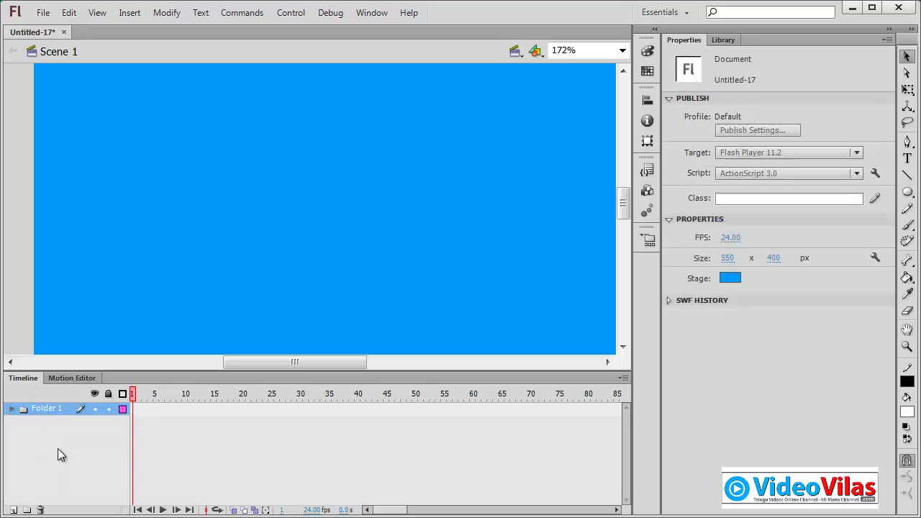
{"action": "right_click", "coordinate": [47, 408]}
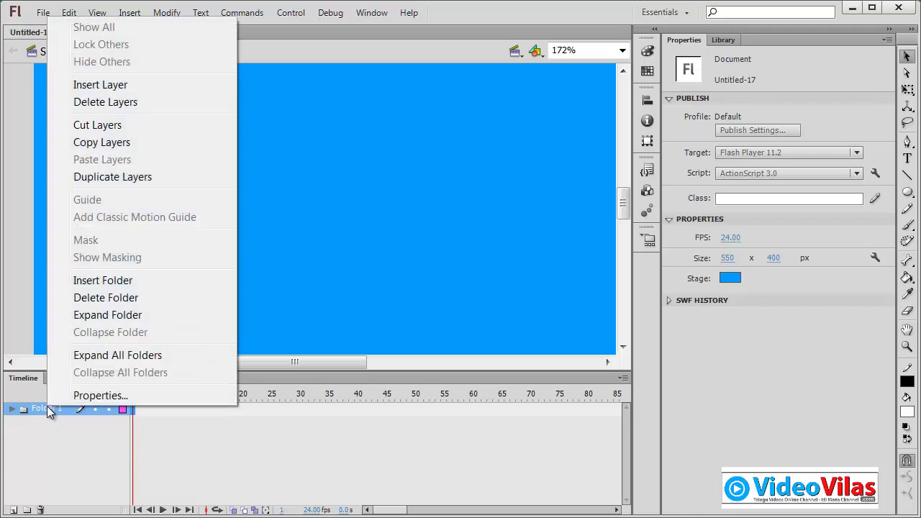
{"action": "left_click", "coordinate": [135, 315]}
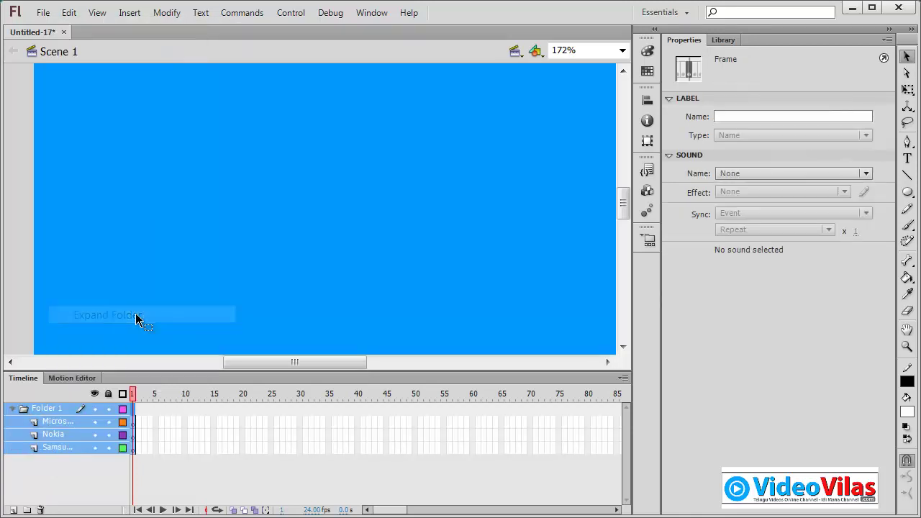
{"action": "left_click", "coordinate": [63, 446]}
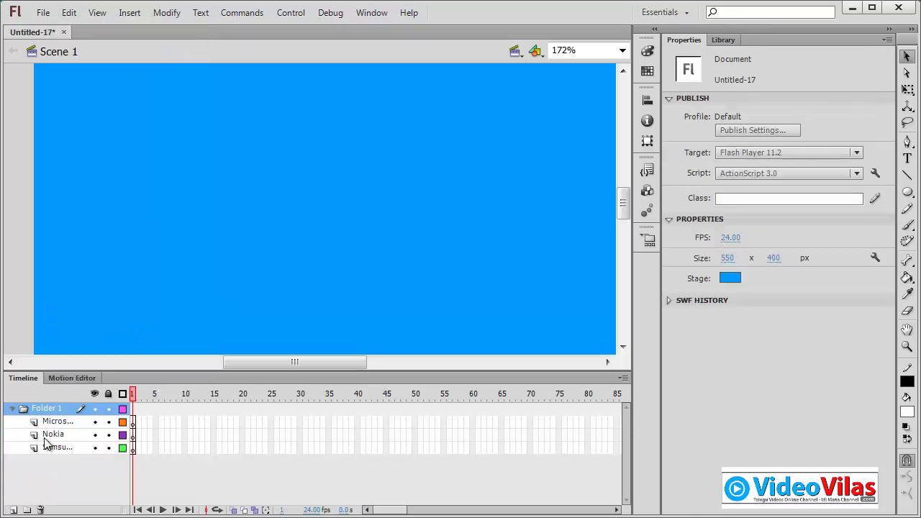
{"action": "left_click", "coordinate": [13, 409]}
{"action": "left_click", "coordinate": [13, 409]}
{"action": "left_click", "coordinate": [13, 409]}
{"action": "left_click", "coordinate": [13, 410]}
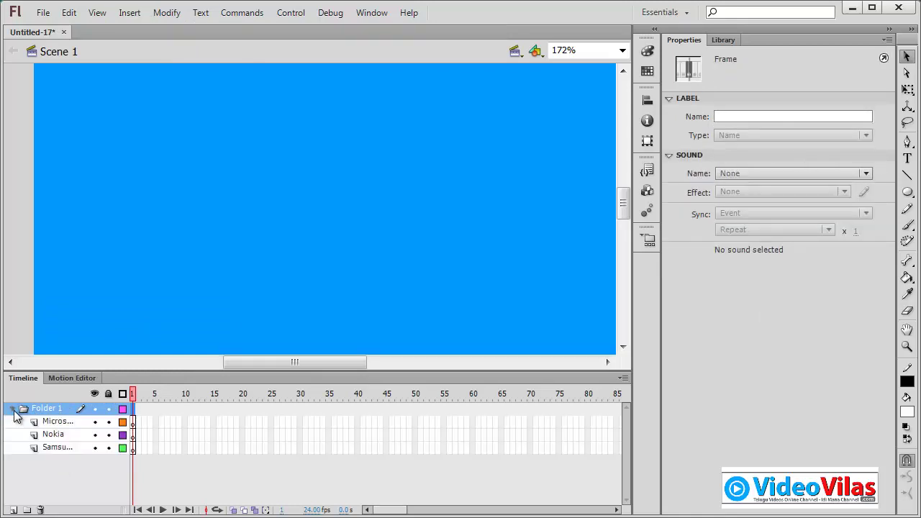
Delete Folder 1 together with the layers nested inside it.
{"action": "left_click", "coordinate": [14, 414]}
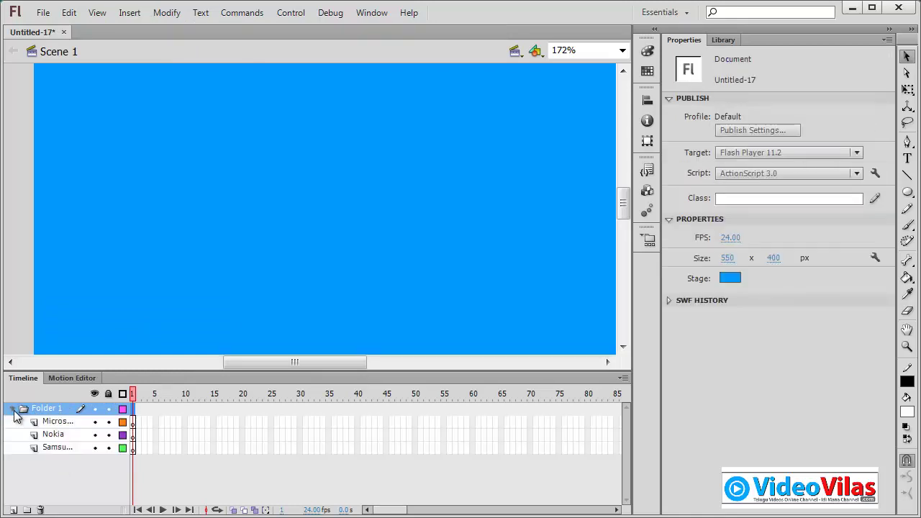
{"action": "left_click", "coordinate": [41, 510]}
{"action": "left_click", "coordinate": [525, 287]}
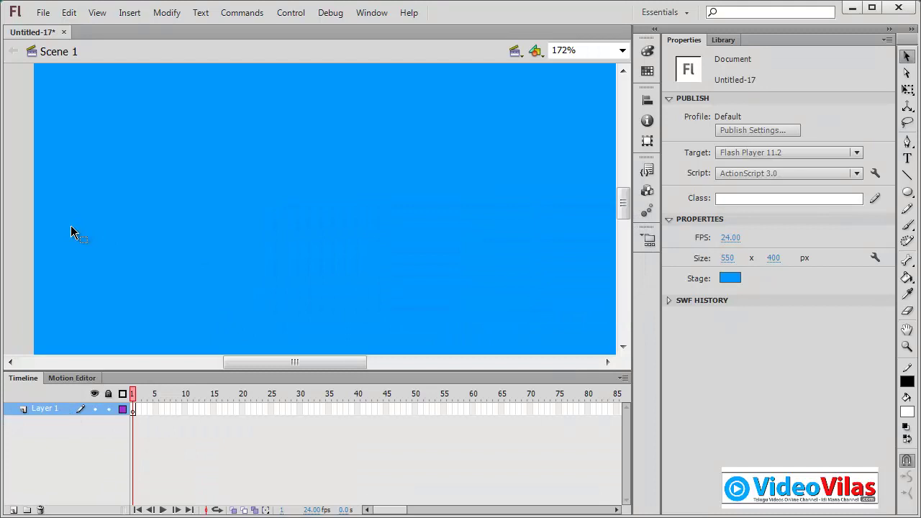
Review the layer commands available for Layer 1 and the timeline insertion options, including Layer and Layer Folder, without applying any.
{"action": "right_click", "coordinate": [58, 410]}
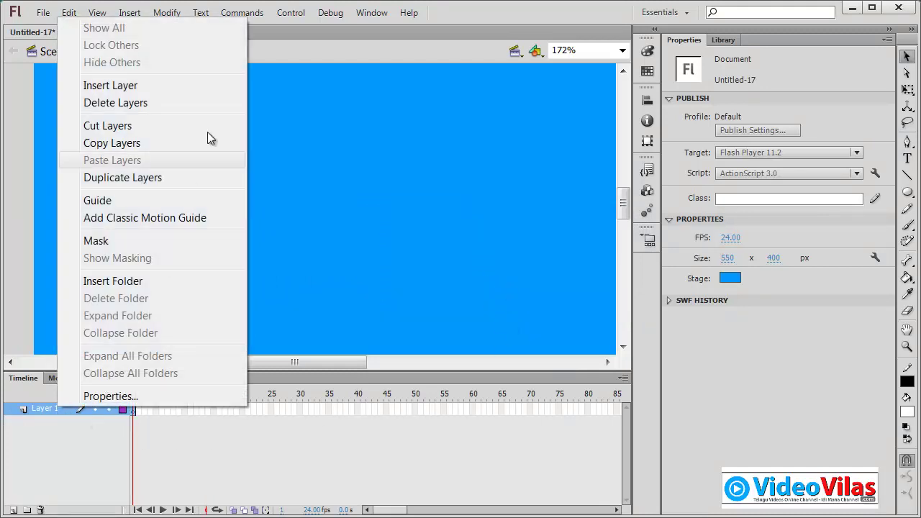
{"action": "left_click", "coordinate": [154, 12]}
{"action": "left_click", "coordinate": [135, 13]}
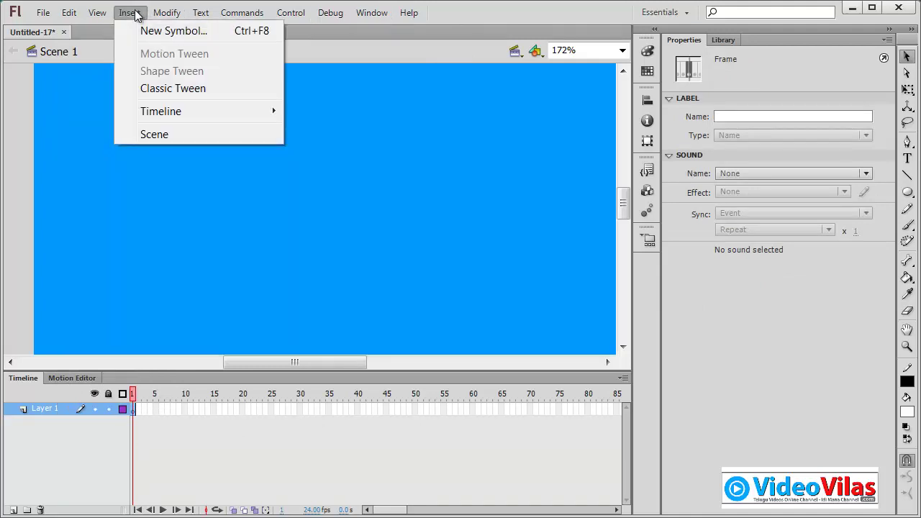
{"action": "mouse_move", "coordinate": [147, 112]}
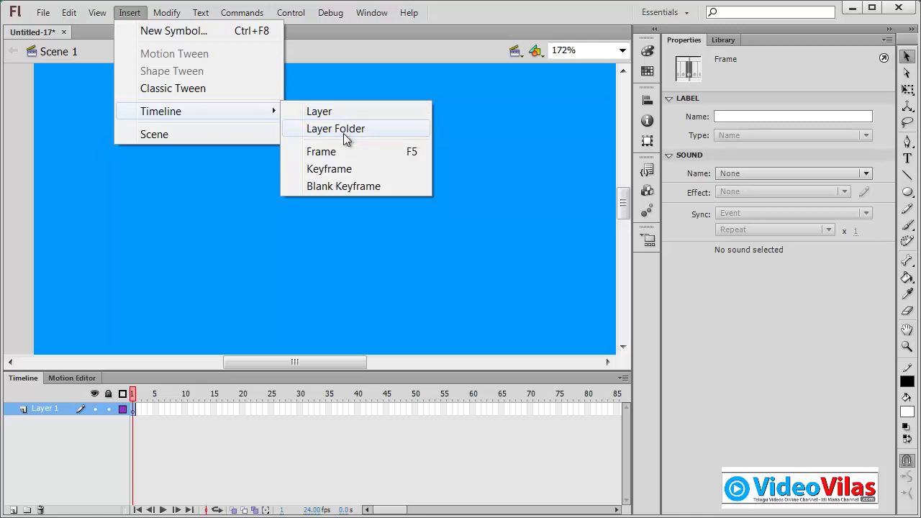
{"action": "left_click", "coordinate": [344, 86]}
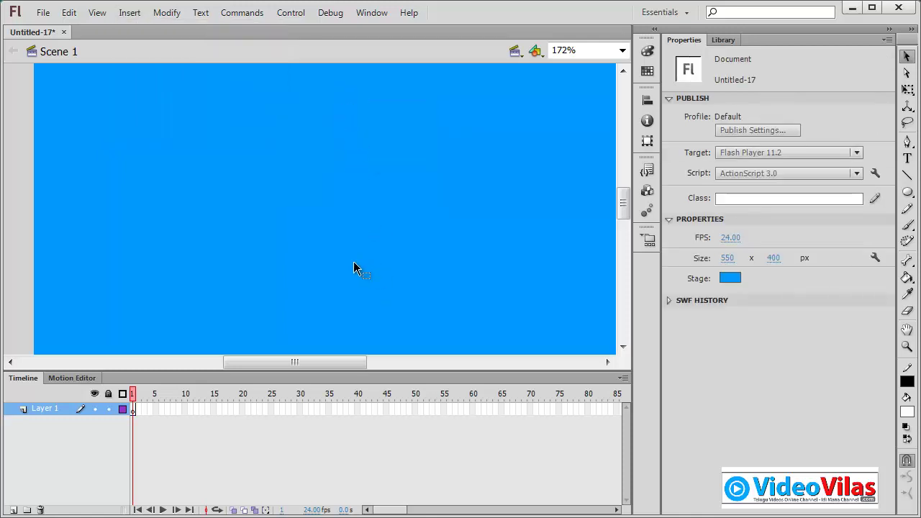
Close Untitled-17 without saving its changes and create a new ActionScript 3.0 document.
{"action": "left_click", "coordinate": [64, 33]}
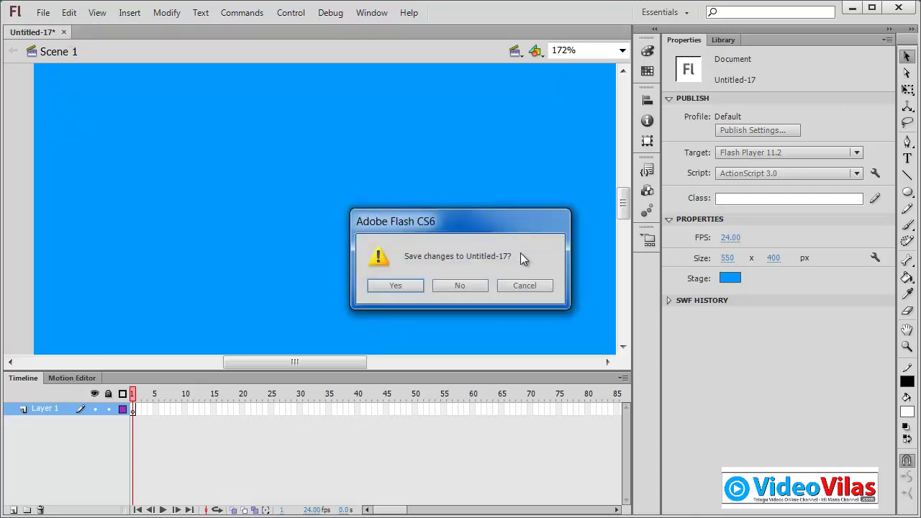
{"action": "left_click", "coordinate": [481, 288]}
{"action": "left_click", "coordinate": [298, 94]}
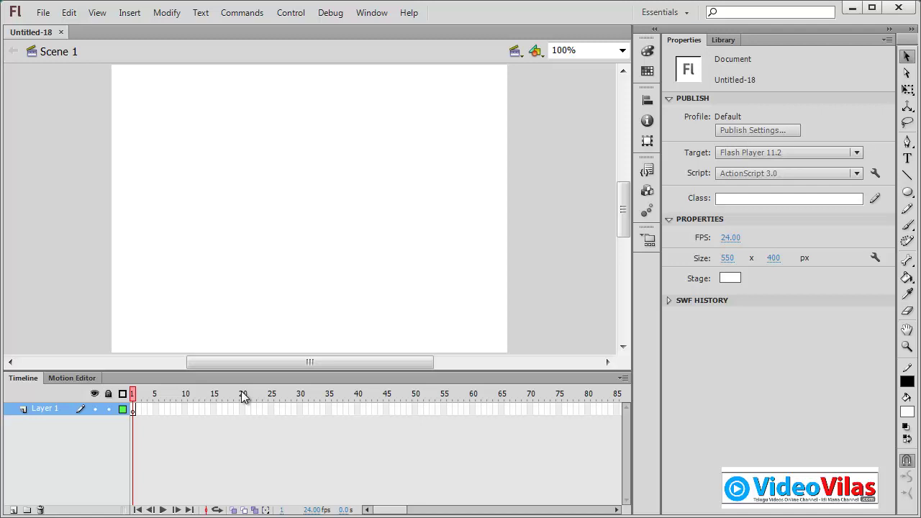
Draw a closed, curved boat-hull outline across the stage with the Pen tool, finishing back at its starting point.
{"action": "left_click", "coordinate": [908, 193]}
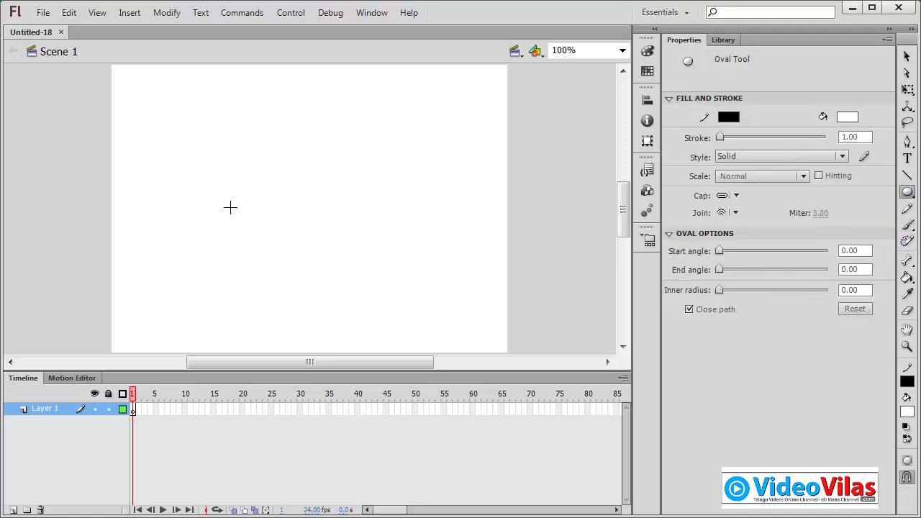
{"action": "left_click", "coordinate": [907, 141]}
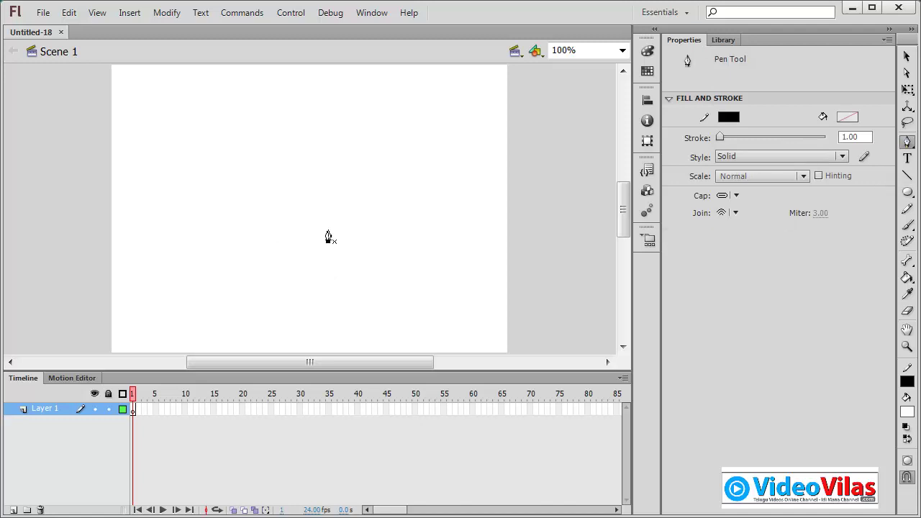
{"action": "left_click", "coordinate": [157, 175]}
{"action": "left_click_drag", "start_coordinate": [208, 226], "coordinate": [225, 284]}
{"action": "left_click_drag", "start_coordinate": [278, 295], "coordinate": [310, 297]}
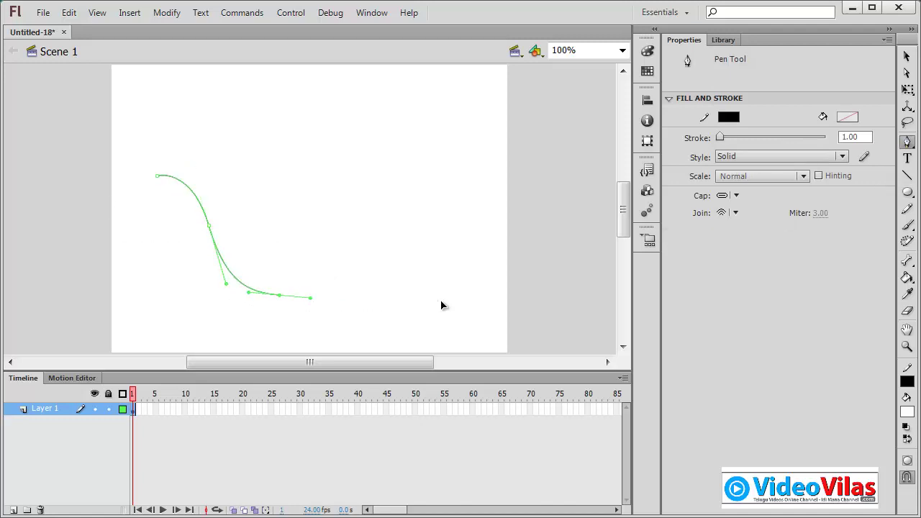
{"action": "left_click", "coordinate": [436, 299]}
{"action": "left_click", "coordinate": [505, 248]}
{"action": "left_click_drag", "start_coordinate": [488, 236], "coordinate": [421, 248]}
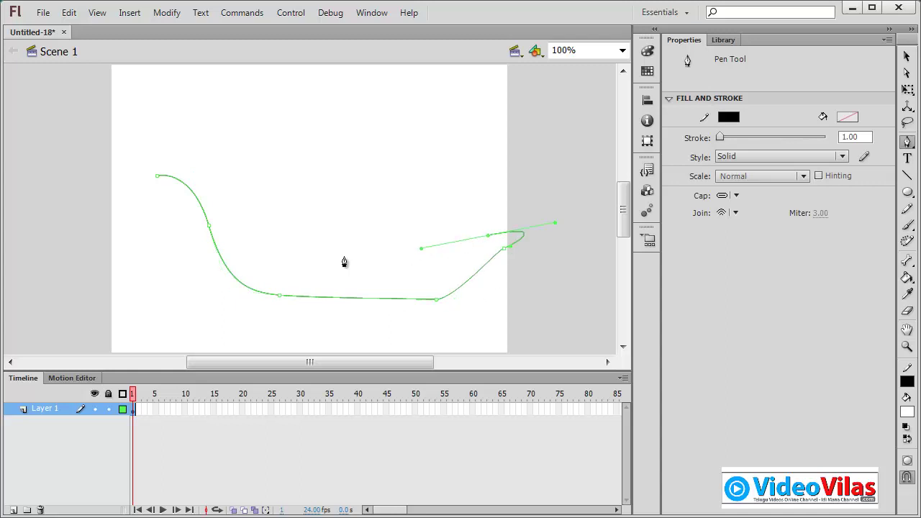
{"action": "left_click_drag", "start_coordinate": [263, 254], "coordinate": [215, 195]}
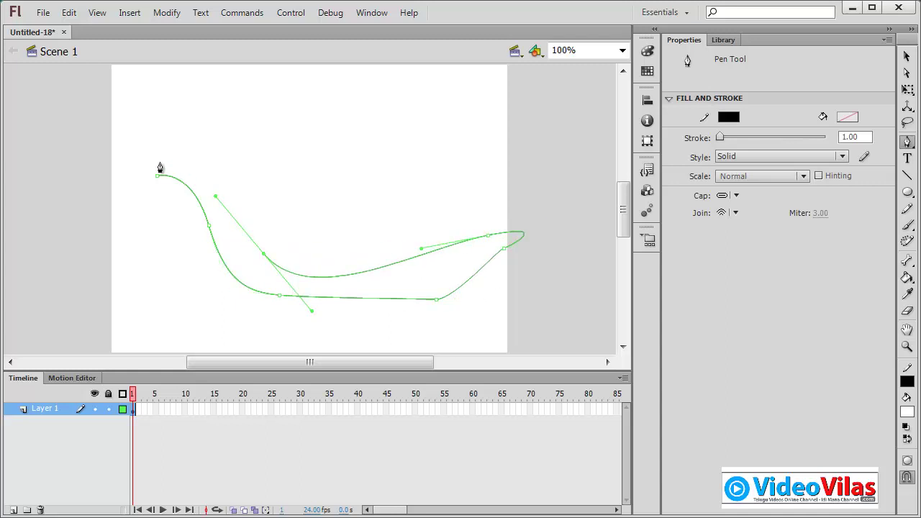
{"action": "left_click_drag", "start_coordinate": [158, 175], "coordinate": [159, 226]}
Select the whole boat outline and move it left so that it lies entirely within the stage.
{"action": "left_click", "coordinate": [907, 56]}
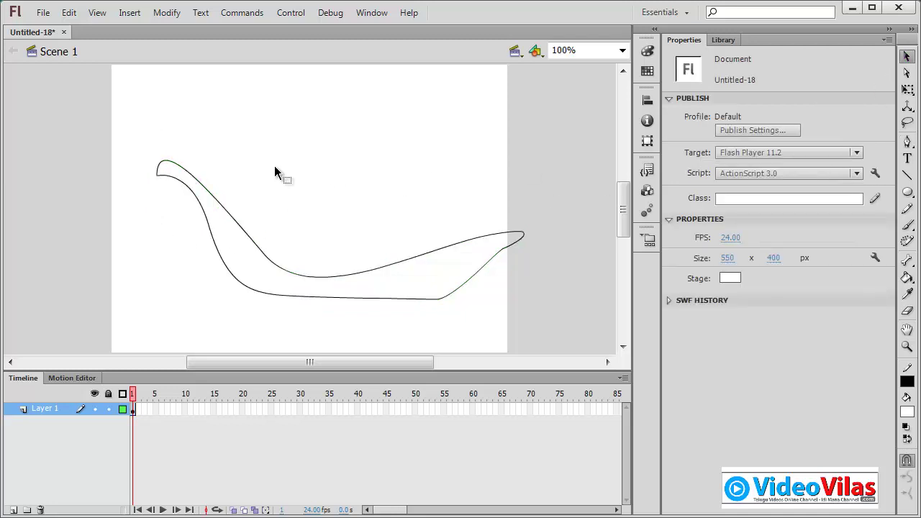
{"action": "double_click", "coordinate": [223, 186]}
{"action": "mouse_move", "coordinate": [456, 249]}
{"action": "left_mouse_down"}
{"action": "mouse_move", "coordinate": [417, 247]}
{"action": "mouse_move", "coordinate": [419, 255]}
{"action": "left_mouse_up"}
{"action": "left_click", "coordinate": [444, 182]}
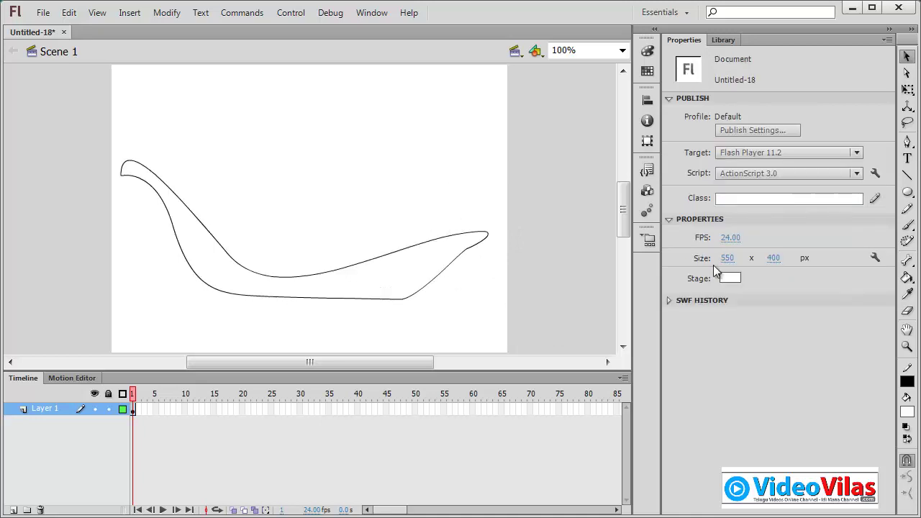
Fill the boat outline with dark orange-red using the Paint Bucket tool.
{"action": "left_click", "coordinate": [907, 277]}
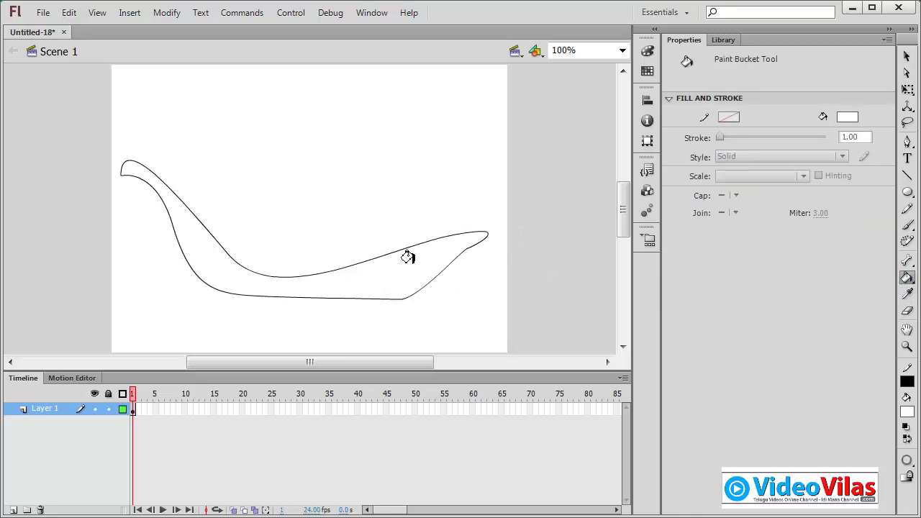
{"action": "left_click", "coordinate": [907, 412]}
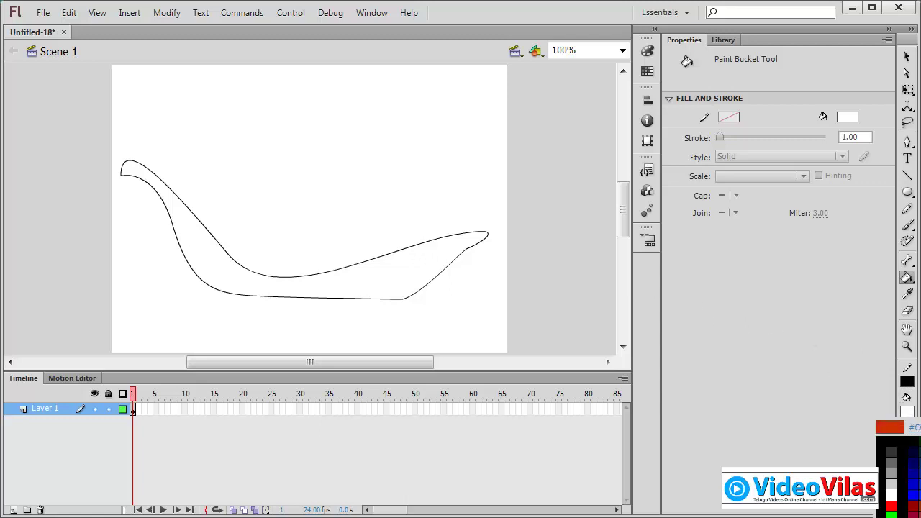
{"action": "left_click", "coordinate": [914, 505]}
{"action": "left_click", "coordinate": [402, 262]}
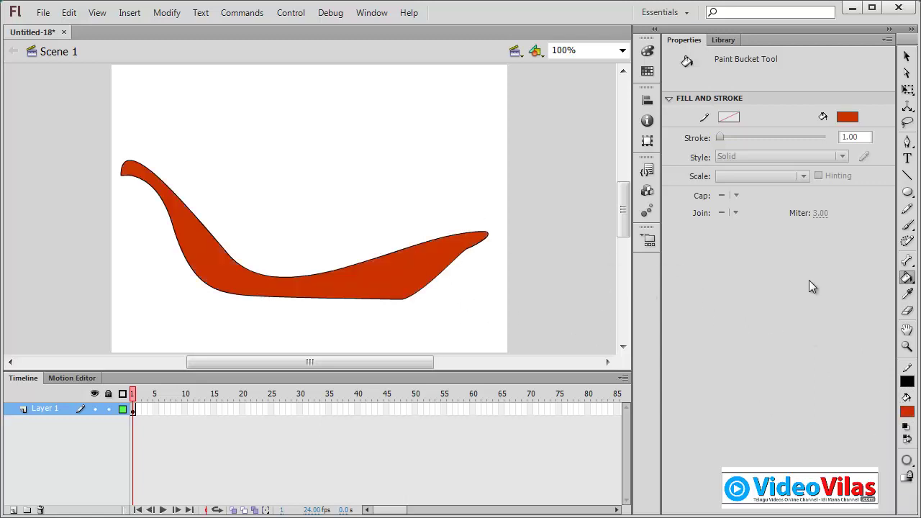
Rename Layer 1 as boat body and lock it.
{"action": "double_click", "coordinate": [38, 410]}
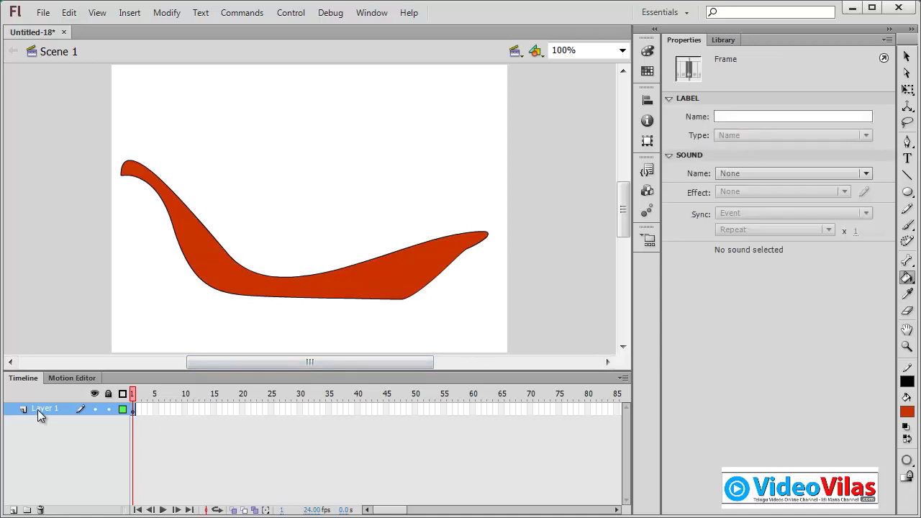
{"action": "type", "text": "boat body"}
{"action": "left_click", "coordinate": [415, 494]}
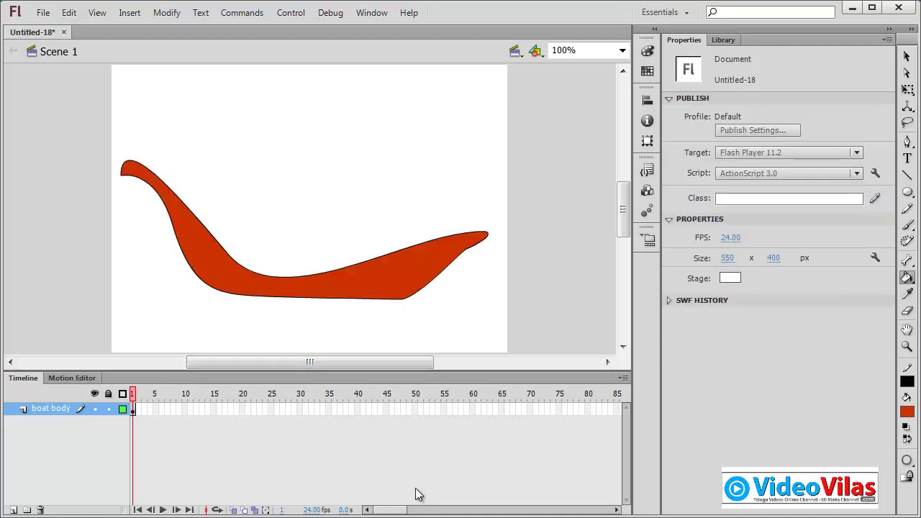
{"action": "left_click", "coordinate": [107, 408]}
Add a new layer and draw a diagonal line across the boat, about 139 px wide and 254 px high.
{"action": "left_click", "coordinate": [13, 509]}
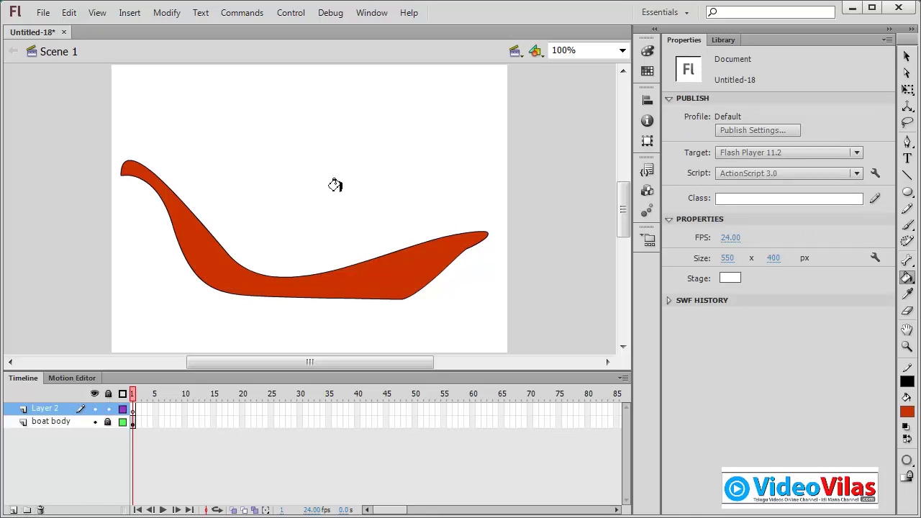
{"action": "left_click", "coordinate": [906, 176]}
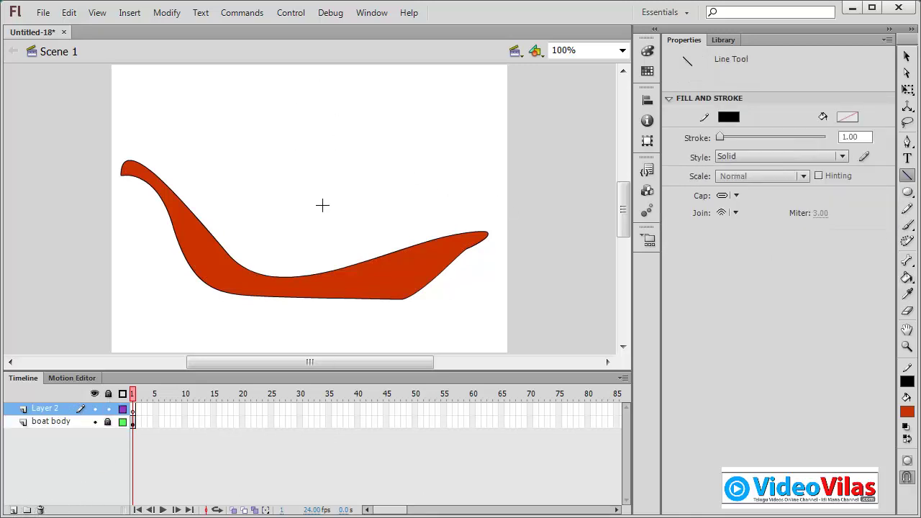
{"action": "left_click_drag", "start_coordinate": [246, 151], "coordinate": [347, 333]}
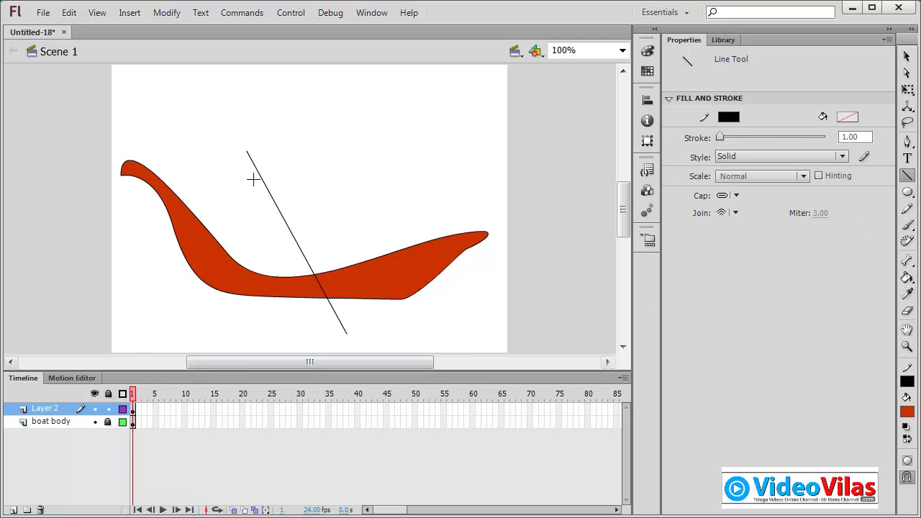
Thicken the diagonal line's stroke to 9.10.
{"action": "left_click", "coordinate": [906, 56]}
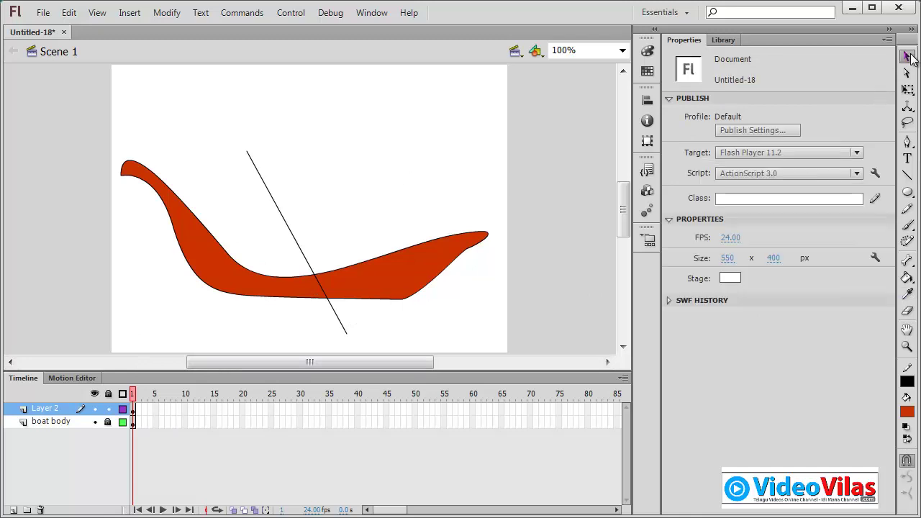
{"action": "left_click", "coordinate": [256, 172]}
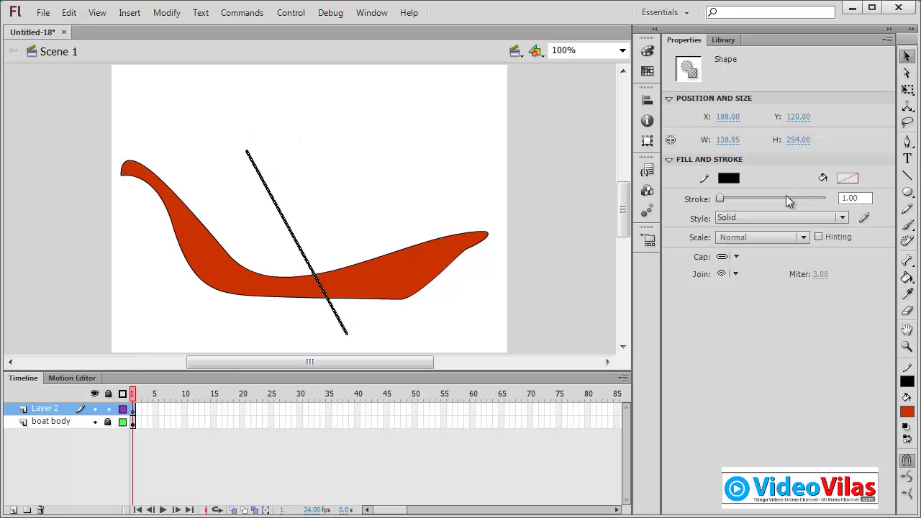
{"action": "left_click_drag", "start_coordinate": [721, 198], "coordinate": [726, 199]}
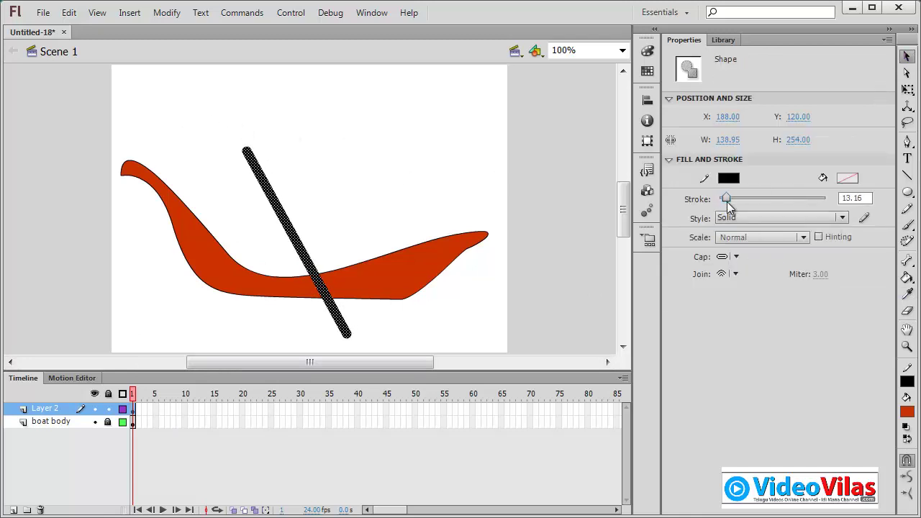
{"action": "left_click", "coordinate": [398, 166]}
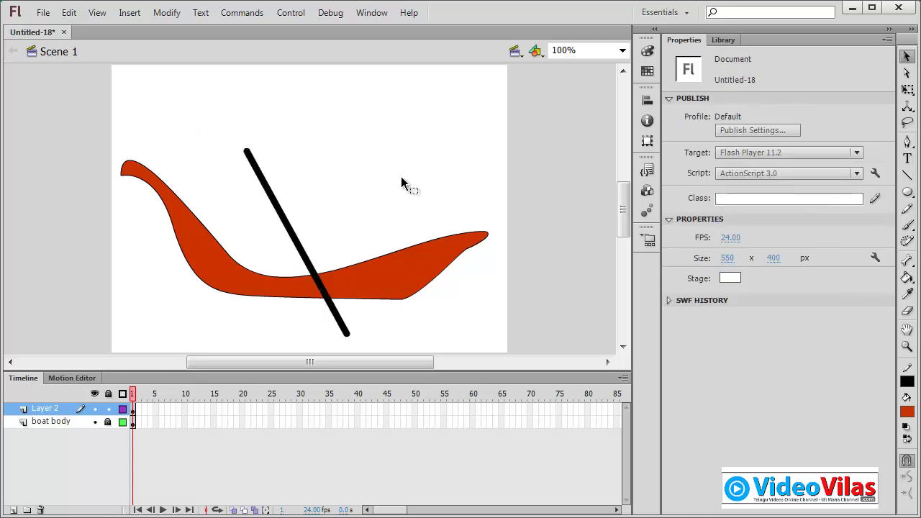
Draw a short curved, branching blade at the lower end of the diagonal oar line with the Pen tool.
{"action": "scroll", "coordinate": [612, 216], "scroll_direction": "down", "scroll_amount": 2}
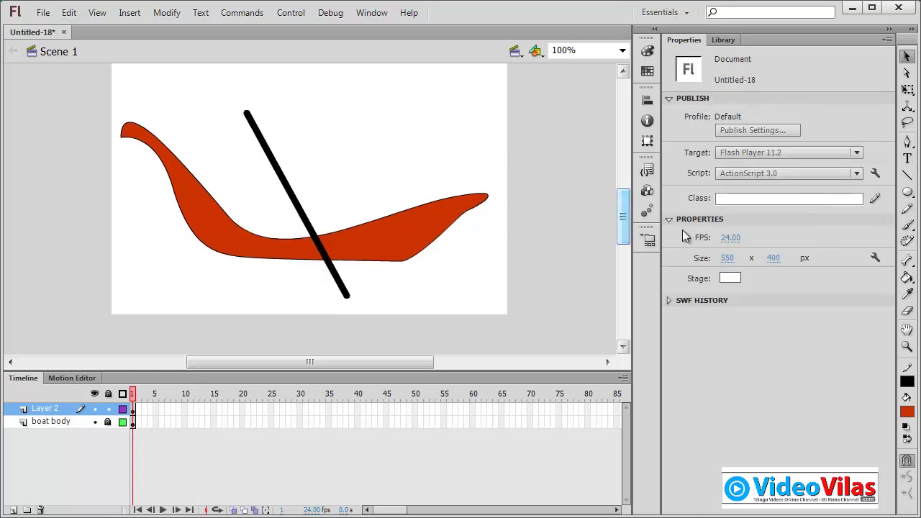
{"action": "left_click", "coordinate": [906, 141]}
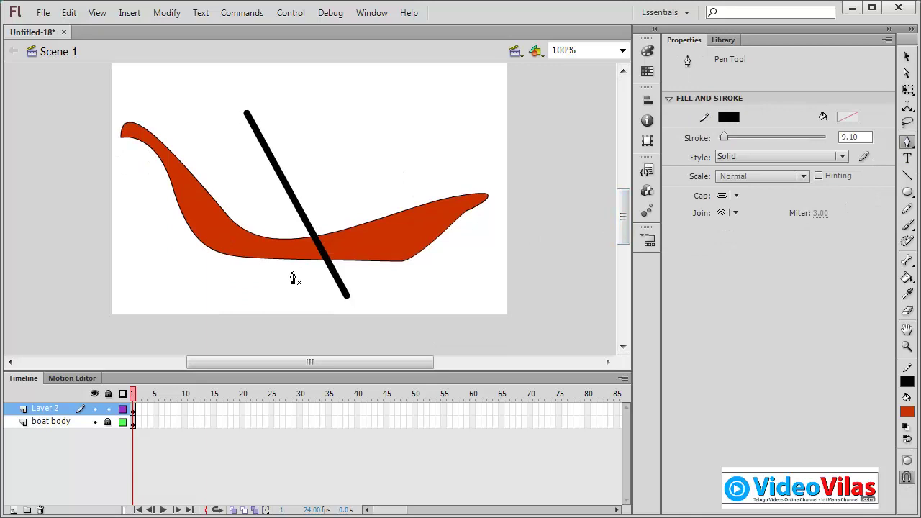
{"action": "left_click", "coordinate": [318, 305]}
{"action": "left_click_drag", "start_coordinate": [347, 295], "coordinate": [365, 297]}
{"action": "left_click", "coordinate": [375, 304]}
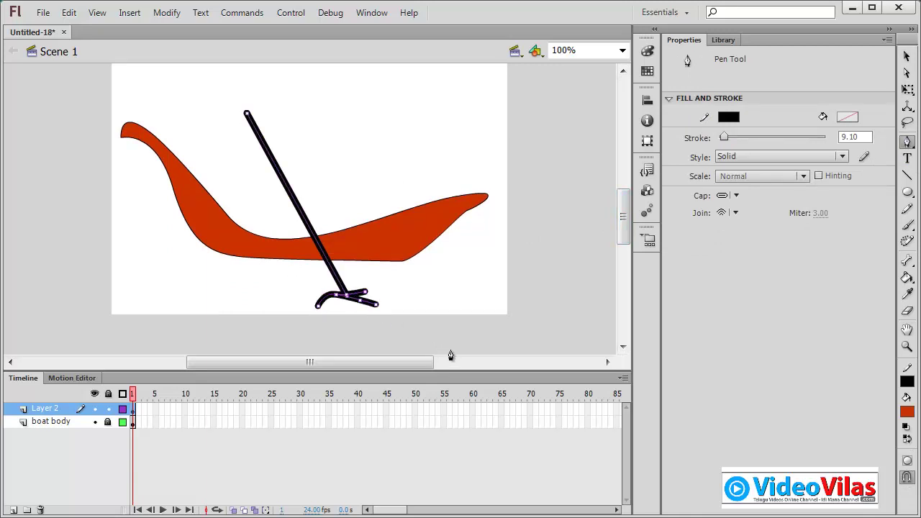
{"action": "left_click", "coordinate": [907, 56]}
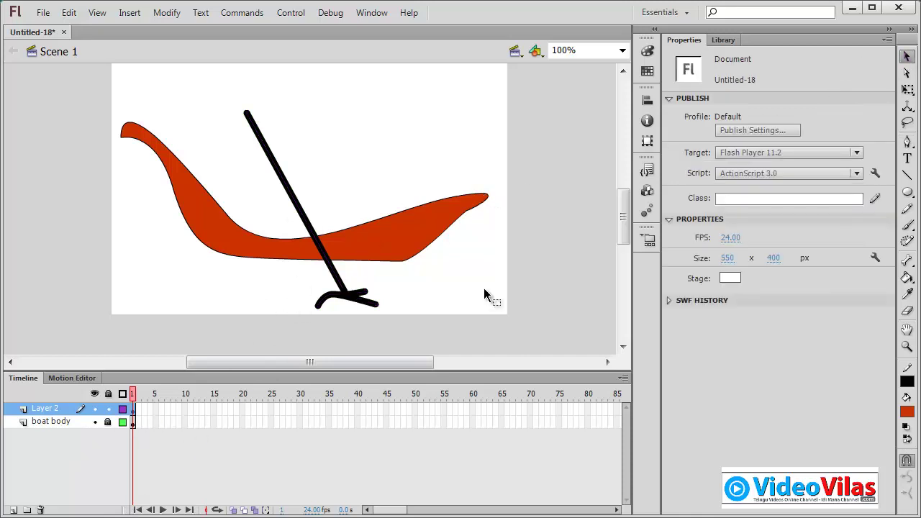
Add a new layer above Layer 2 and lock Layer 2.
{"action": "scroll", "coordinate": [627, 206], "scroll_direction": "up", "scroll_amount": 2}
{"action": "scroll", "coordinate": [627, 206], "scroll_direction": "up", "scroll_amount": 1}
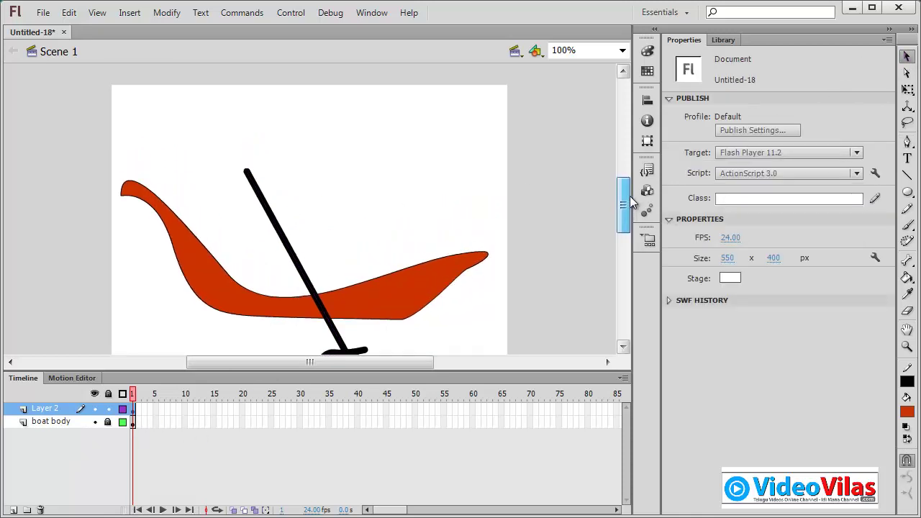
{"action": "scroll", "coordinate": [627, 206], "scroll_direction": "down", "scroll_amount": 2}
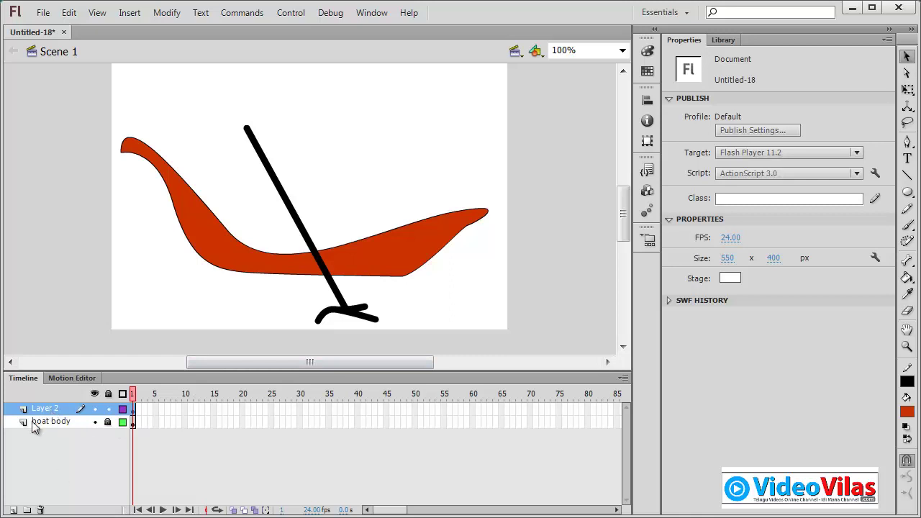
{"action": "left_click", "coordinate": [13, 510]}
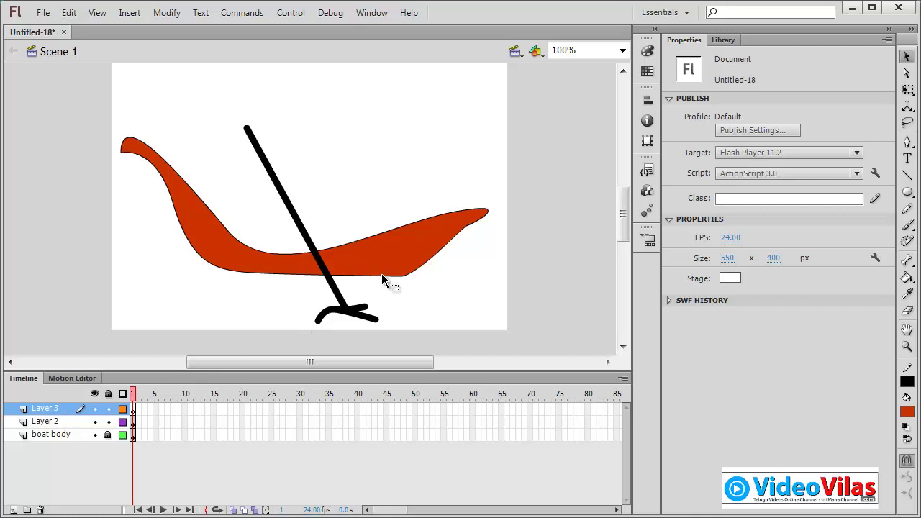
{"action": "left_click", "coordinate": [108, 421]}
Draw a rectangle covering the whole stage on Layer 3.
{"action": "left_click", "coordinate": [907, 191]}
{"action": "key", "text": "r"}
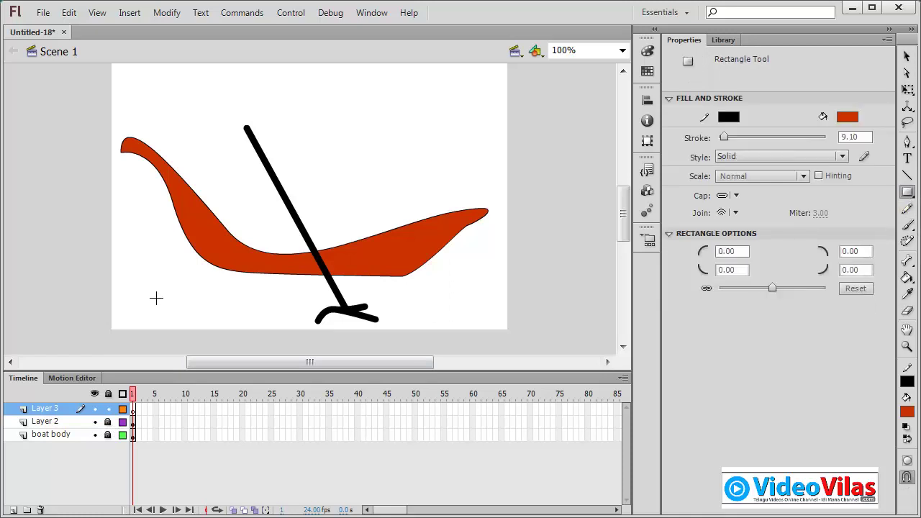
{"action": "mouse_move", "coordinate": [113, 68]}
{"action": "left_mouse_down"}
{"action": "mouse_move", "coordinate": [422, 314]}
{"action": "mouse_move", "coordinate": [510, 332]}
{"action": "left_mouse_up"}
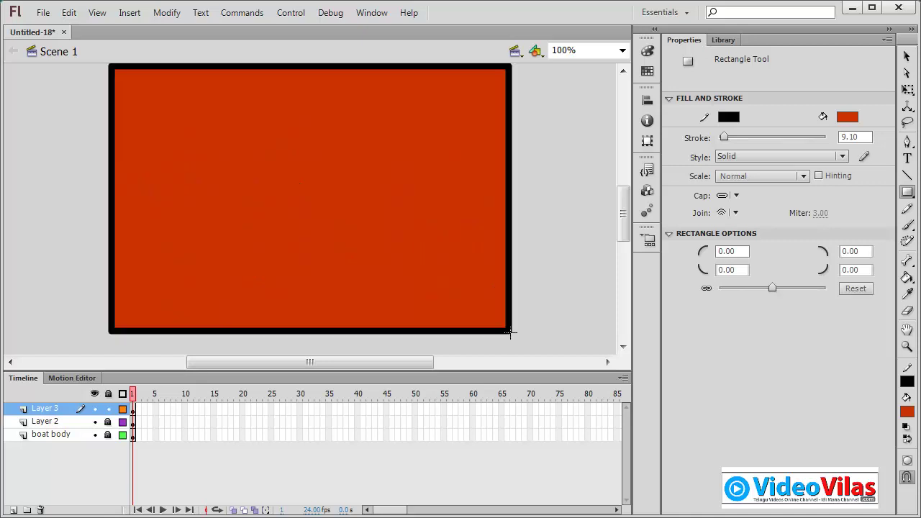
Recolour the rectangle's fill to sky blue with the Paint Bucket tool.
{"action": "left_click", "coordinate": [906, 276]}
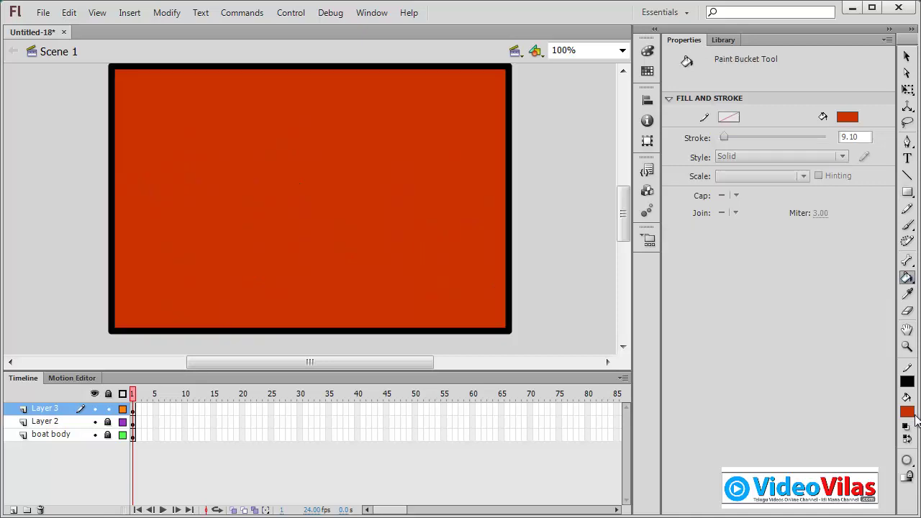
{"action": "left_click", "coordinate": [907, 411]}
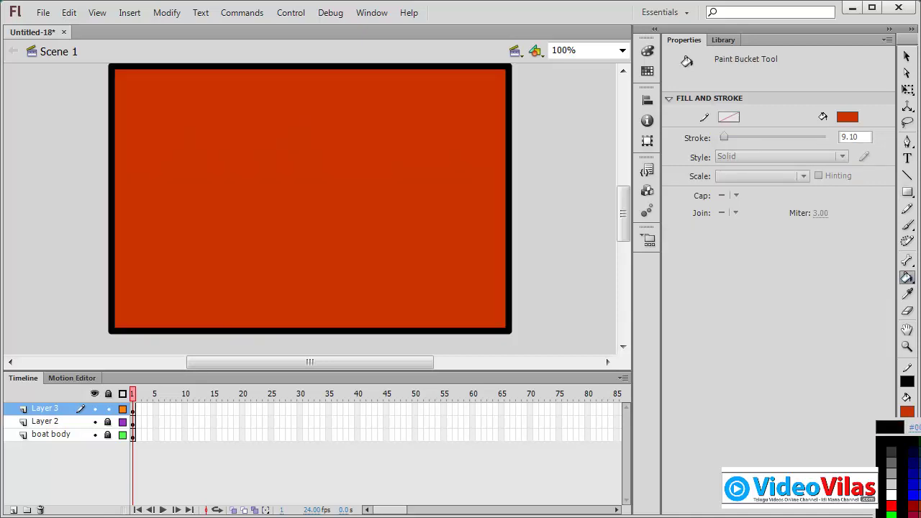
{"action": "left_click", "coordinate": [915, 468]}
{"action": "left_click", "coordinate": [411, 253]}
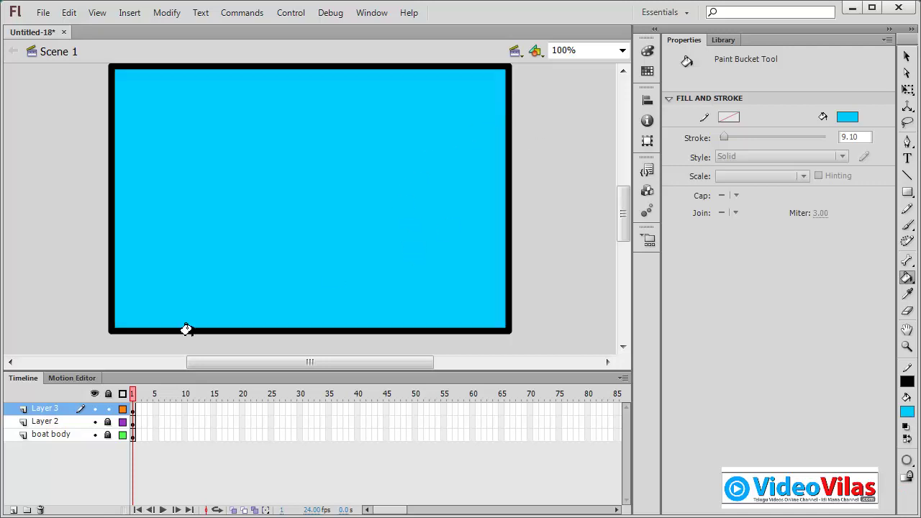
Move Layer 3 beneath the boat body layer as the background and lock it.
{"action": "left_click_drag", "start_coordinate": [63, 411], "coordinate": [64, 449]}
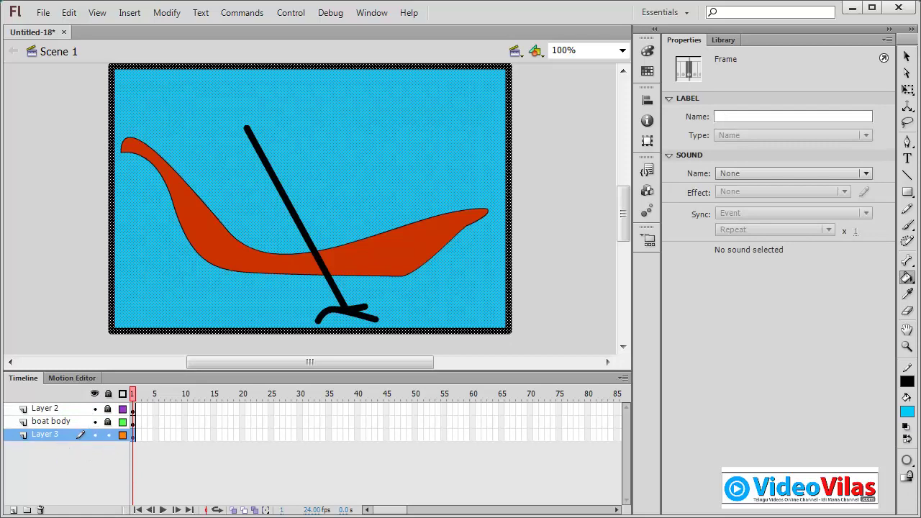
{"action": "left_click", "coordinate": [907, 57]}
{"action": "left_click", "coordinate": [81, 410]}
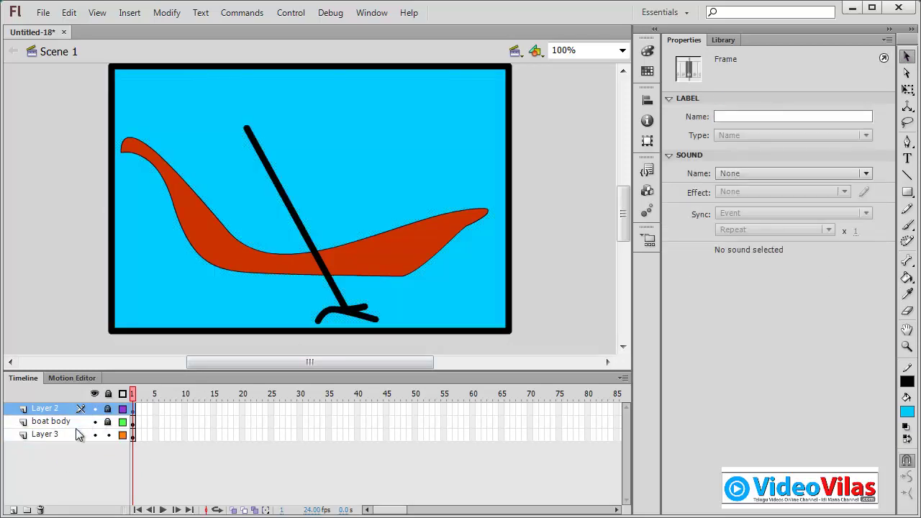
{"action": "left_click", "coordinate": [108, 435]}
Add a new top layer and paint bright blue water across the lower stage with the Brush tool at smoothing 100.
{"action": "left_click", "coordinate": [13, 509]}
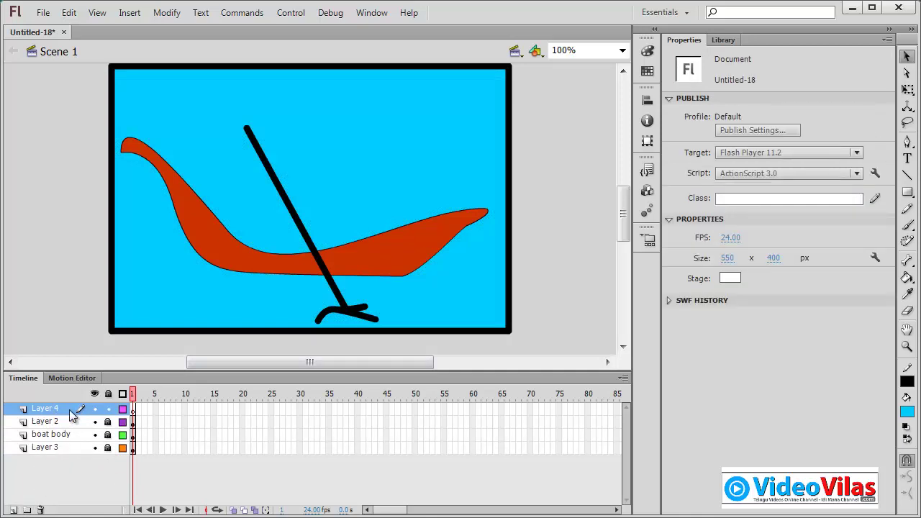
{"action": "left_click", "coordinate": [908, 224]}
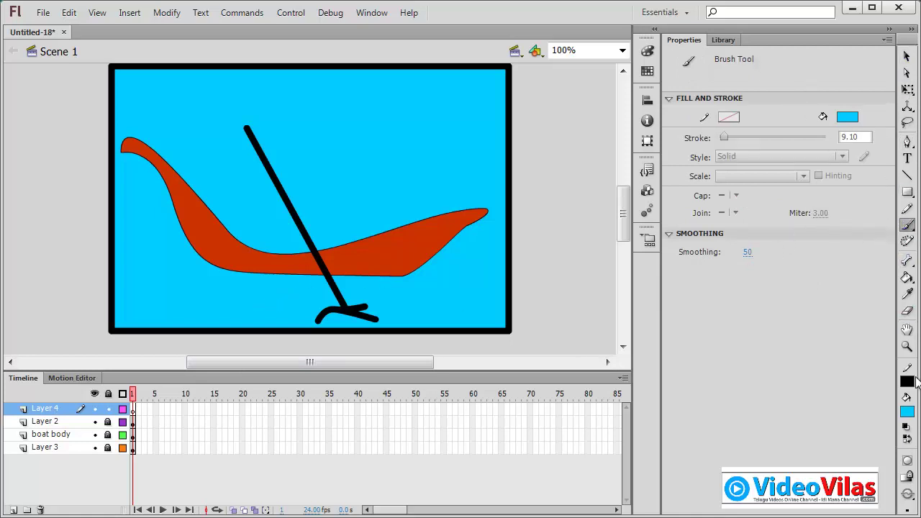
{"action": "left_click", "coordinate": [906, 411]}
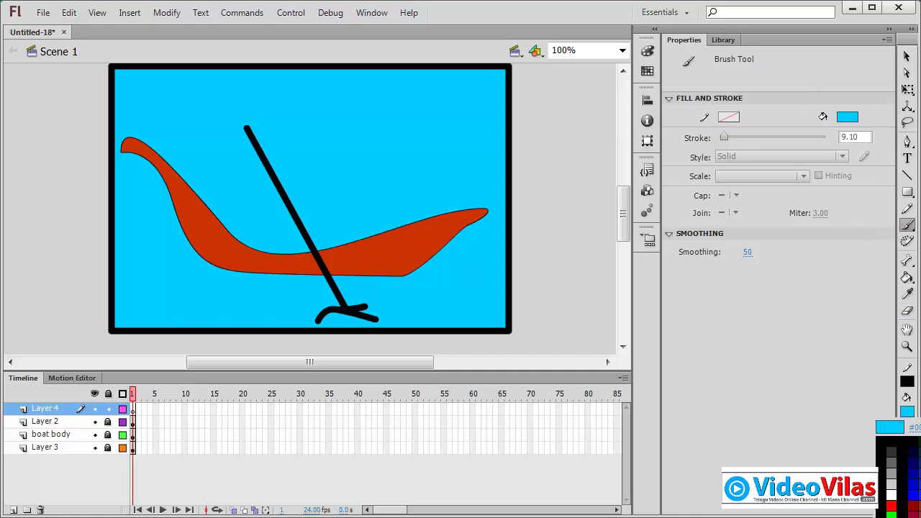
{"action": "left_click", "coordinate": [911, 471]}
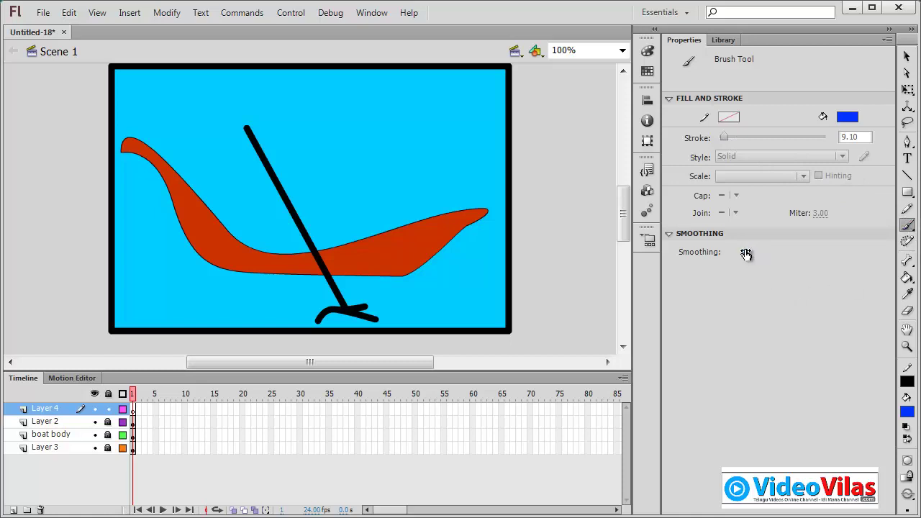
{"action": "left_click_drag", "start_coordinate": [746, 254], "coordinate": [856, 257]}
{"action": "left_click", "coordinate": [908, 229]}
{"action": "mouse_move", "coordinate": [117, 300]}
{"action": "left_mouse_down"}
{"action": "mouse_move", "coordinate": [148, 301]}
{"action": "mouse_move", "coordinate": [109, 308]}
{"action": "mouse_move", "coordinate": [238, 315]}
{"action": "mouse_move", "coordinate": [138, 295]}
{"action": "mouse_move", "coordinate": [93, 309]}
{"action": "mouse_move", "coordinate": [266, 325]}
{"action": "mouse_move", "coordinate": [527, 324]}
{"action": "mouse_move", "coordinate": [425, 306]}
{"action": "mouse_move", "coordinate": [474, 286]}
{"action": "mouse_move", "coordinate": [347, 282]}
{"action": "left_mouse_up"}
{"action": "mouse_move", "coordinate": [206, 297]}
{"action": "left_mouse_down"}
{"action": "mouse_move", "coordinate": [188, 284]}
{"action": "mouse_move", "coordinate": [513, 282]}
{"action": "mouse_move", "coordinate": [316, 338]}
{"action": "left_mouse_up"}
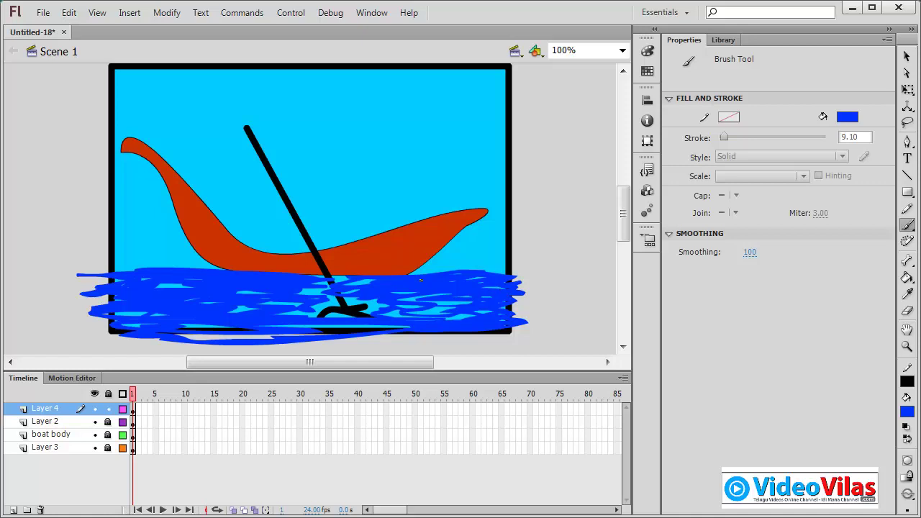
Rename Layer 4 as water.
{"action": "double_click", "coordinate": [48, 408]}
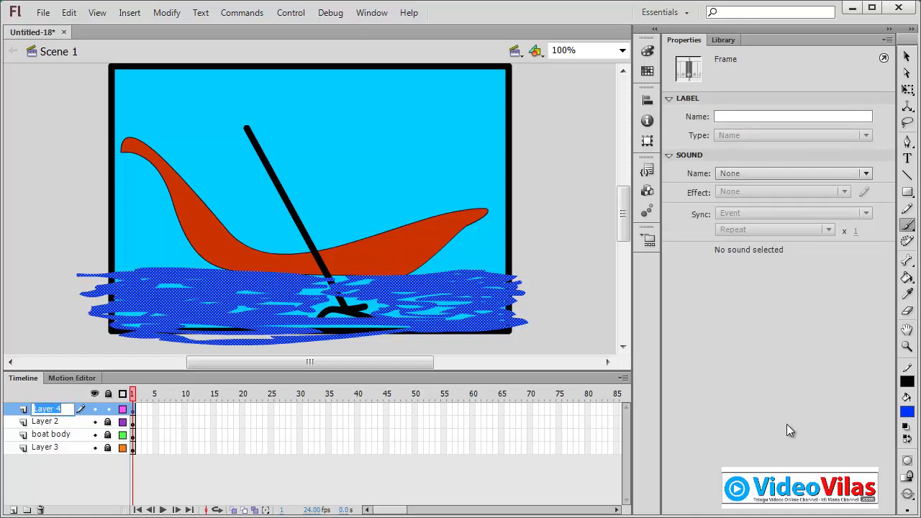
{"action": "type", "text": "water"}
{"action": "key", "text": "Return"}
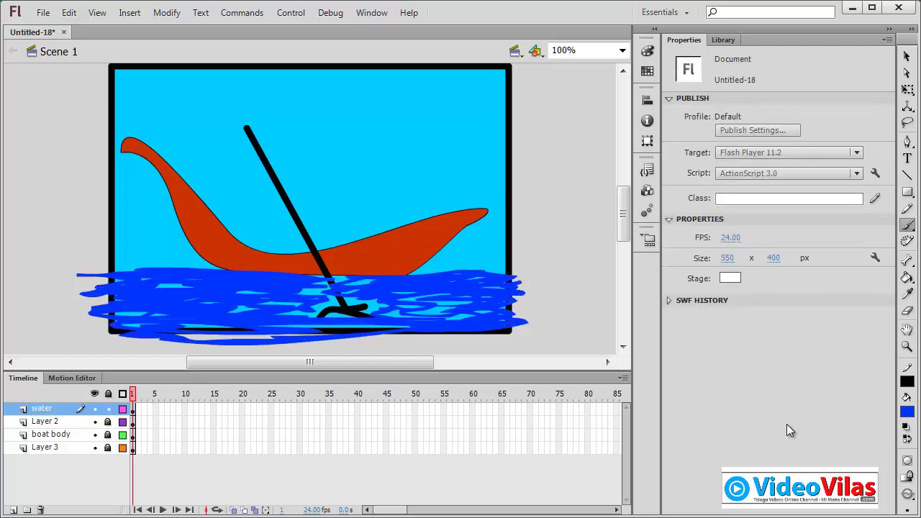
Unlock all the layers and rename Layer 2, which holds the oar, as stick.
{"action": "double_click", "coordinate": [46, 421]}
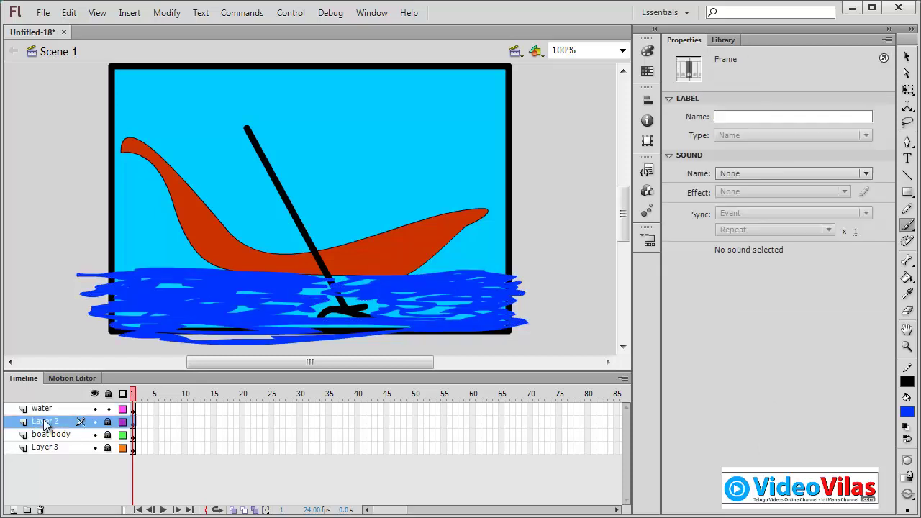
{"action": "key", "text": "Return"}
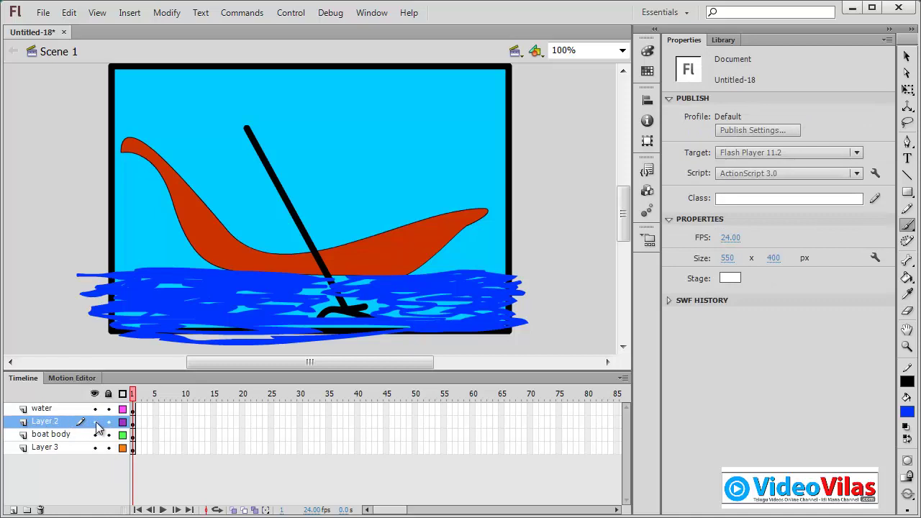
{"action": "left_click", "coordinate": [95, 422]}
{"action": "left_click", "coordinate": [95, 421]}
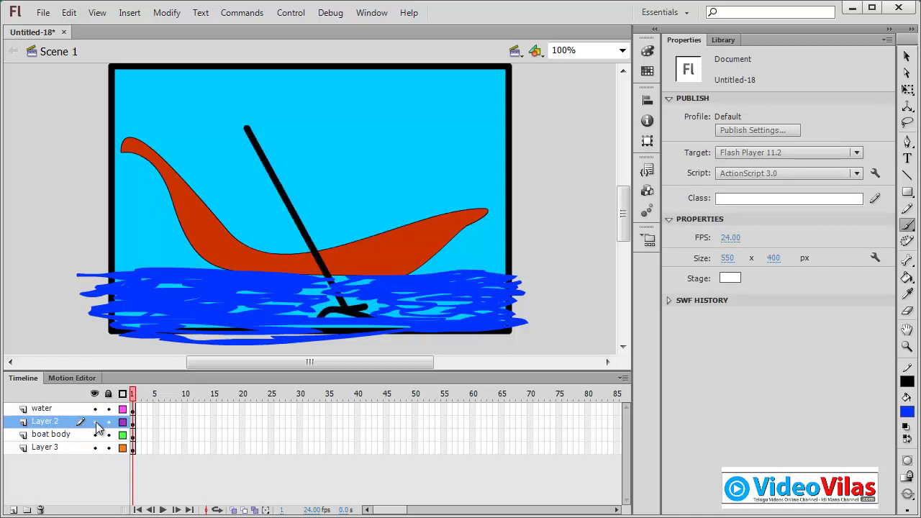
{"action": "double_click", "coordinate": [52, 422]}
{"action": "type", "text": "stic"}
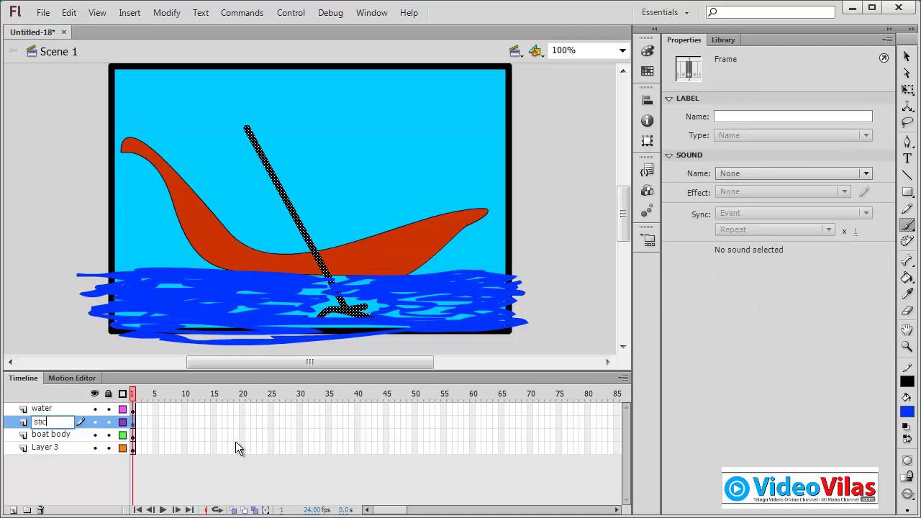
{"action": "type", "text": "k"}
{"action": "key", "text": "Return"}
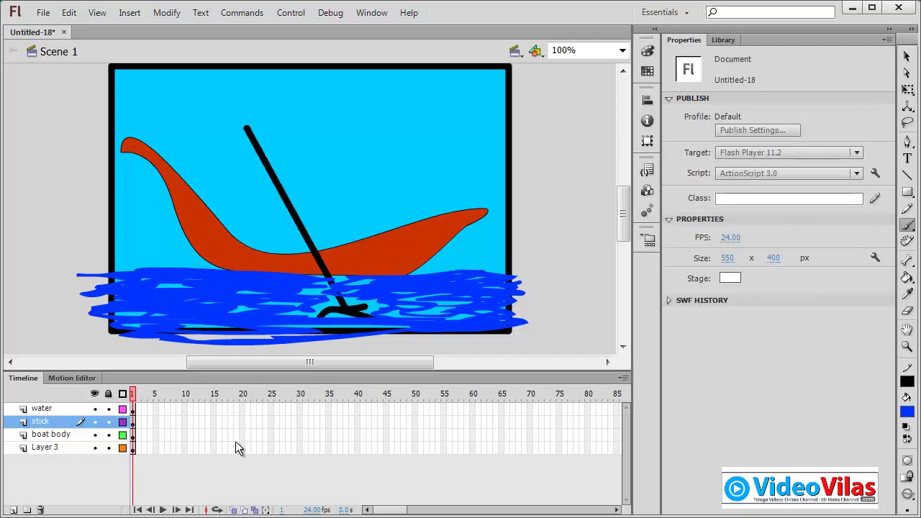
Rename Layer 3, which holds the sky-blue rectangle, as bg.
{"action": "left_click", "coordinate": [65, 448]}
{"action": "double_click", "coordinate": [51, 449]}
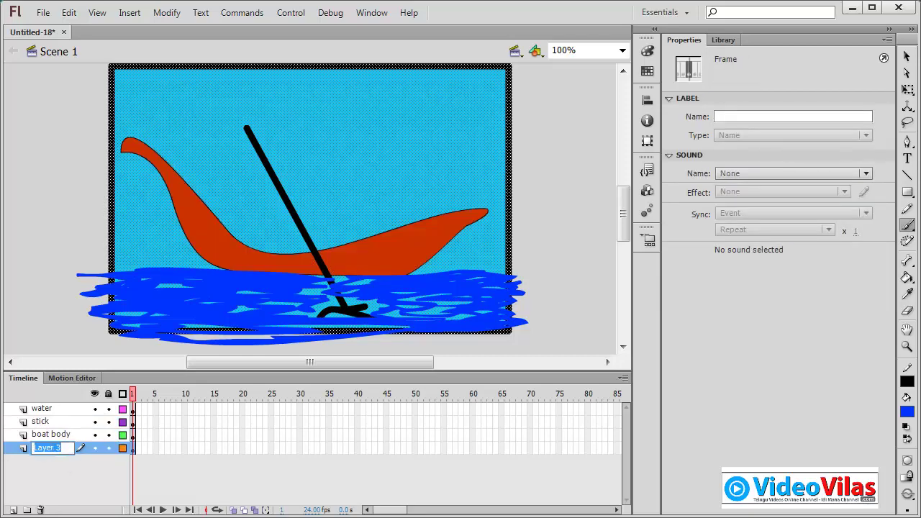
{"action": "type", "text": "bg"}
{"action": "key", "text": "Return"}
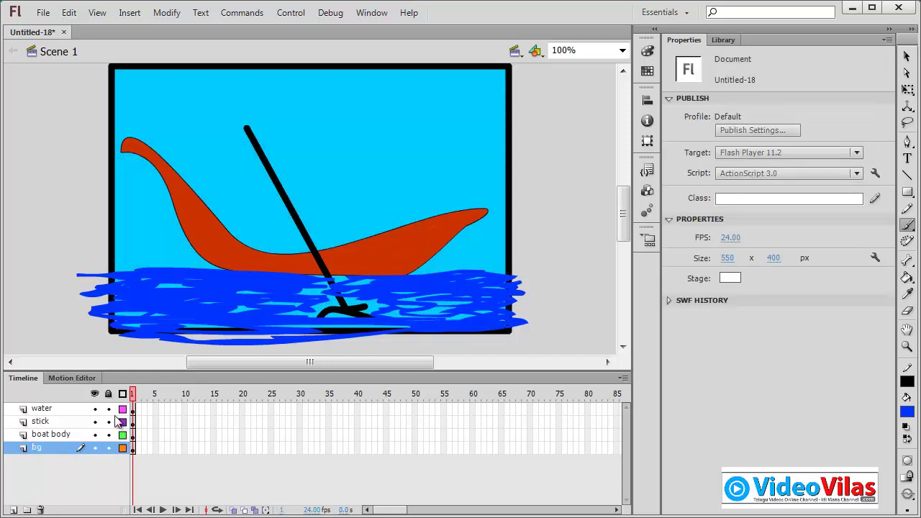
Lock all four layers at once and unlock them all again.
{"action": "left_click", "coordinate": [108, 395]}
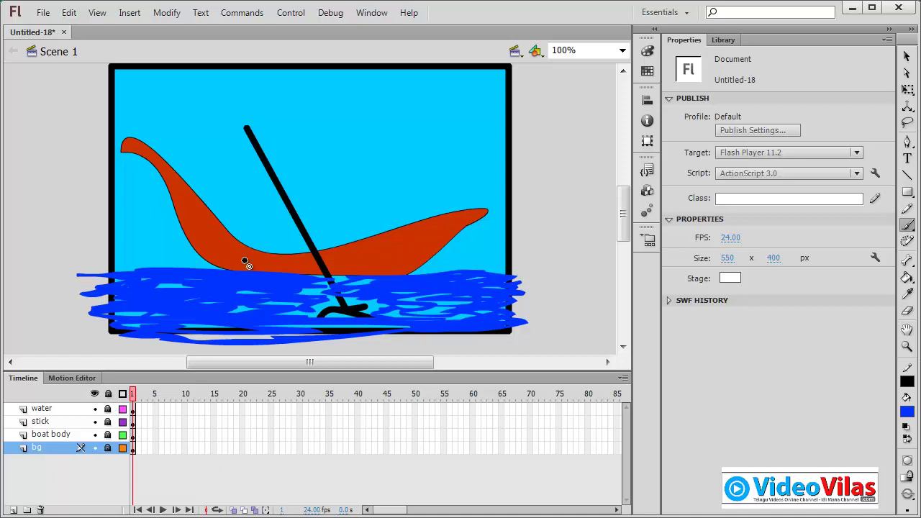
{"action": "left_click", "coordinate": [907, 56]}
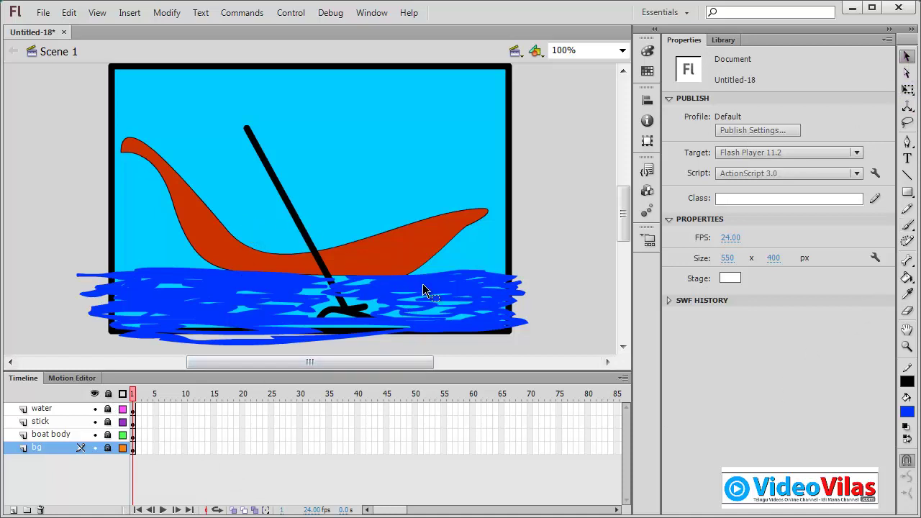
{"action": "left_click", "coordinate": [37, 409]}
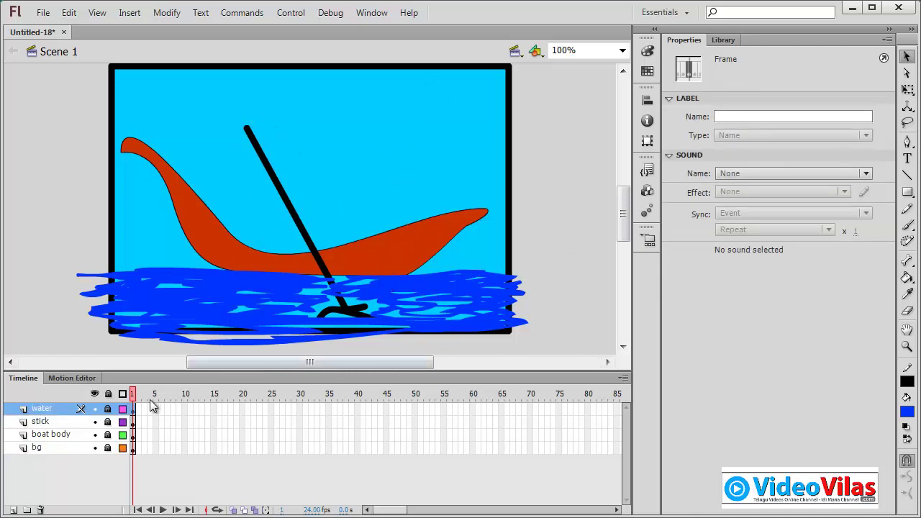
{"action": "left_click", "coordinate": [63, 224]}
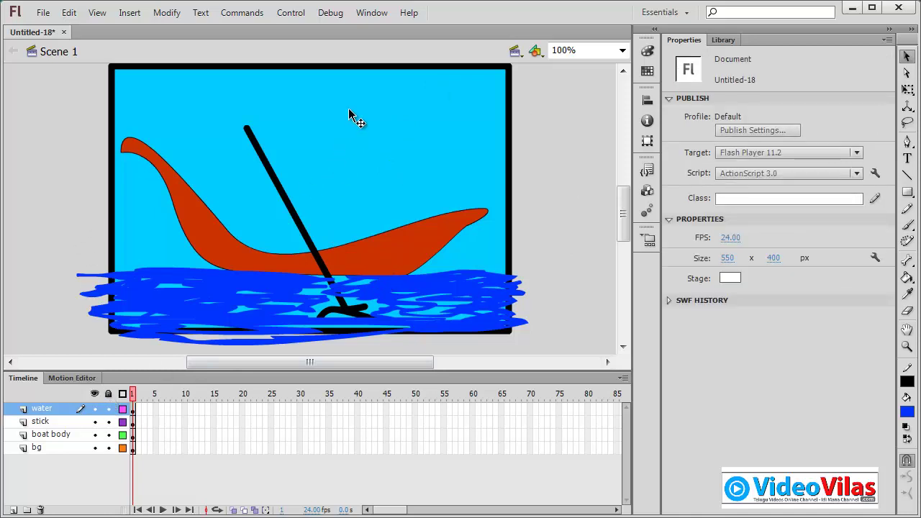
Try moving the sky-blue fill of the bg layer slightly downward and undo the move.
{"action": "left_click_drag", "start_coordinate": [349, 111], "coordinate": [354, 130]}
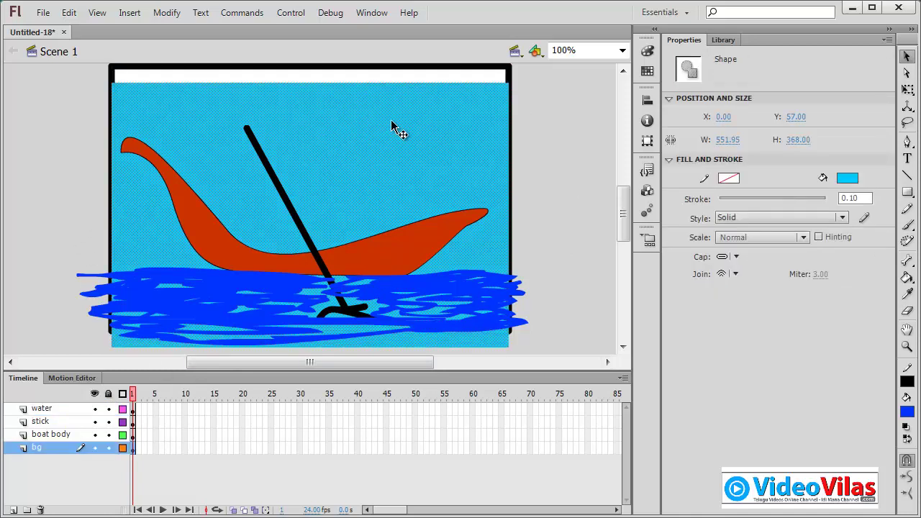
{"action": "key", "text": "ctrl+z"}
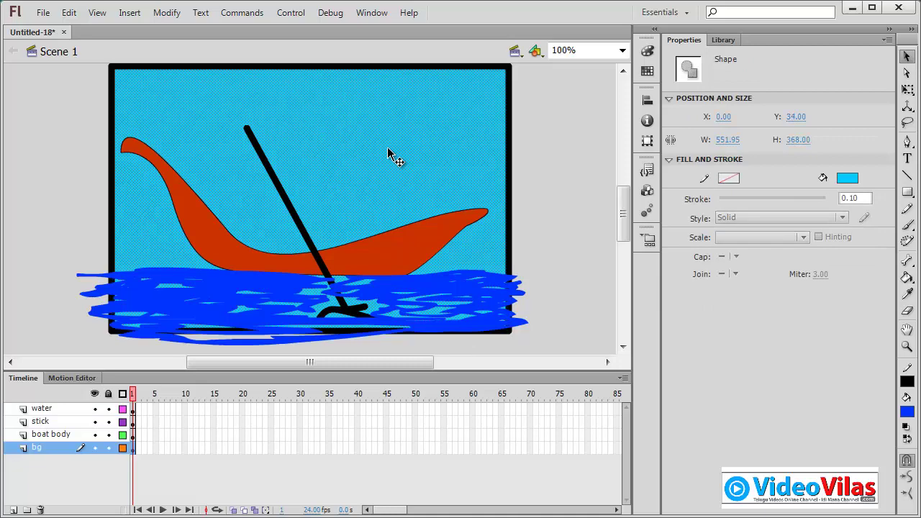
{"action": "left_click", "coordinate": [549, 162]}
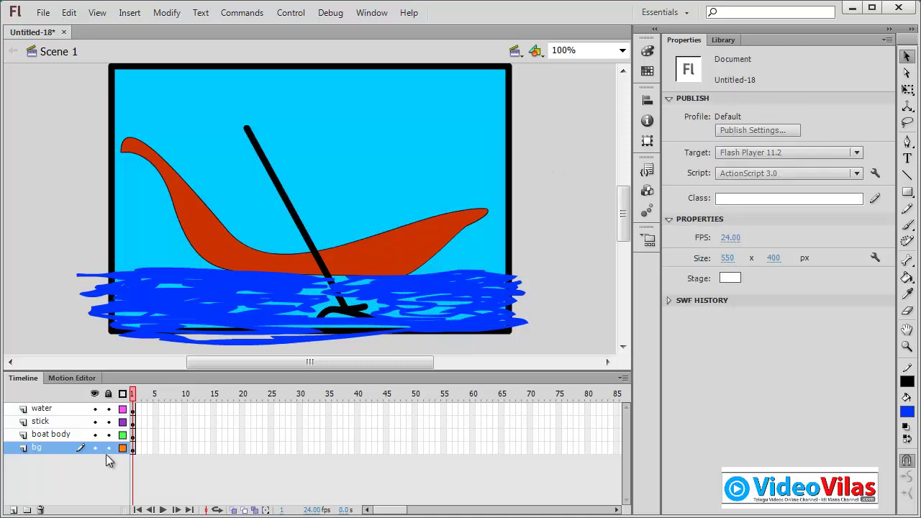
Display all layers as outlines and switch them back to full colour.
{"action": "left_click", "coordinate": [122, 394]}
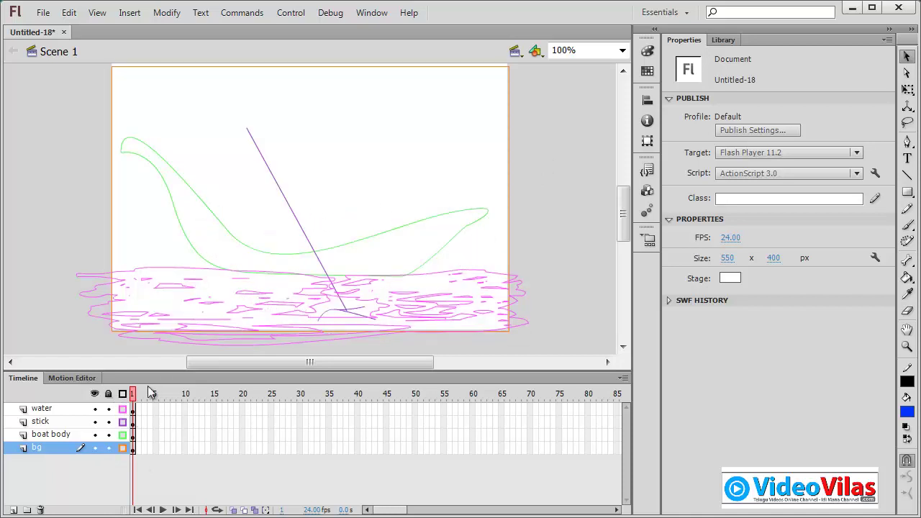
{"action": "left_click", "coordinate": [122, 394]}
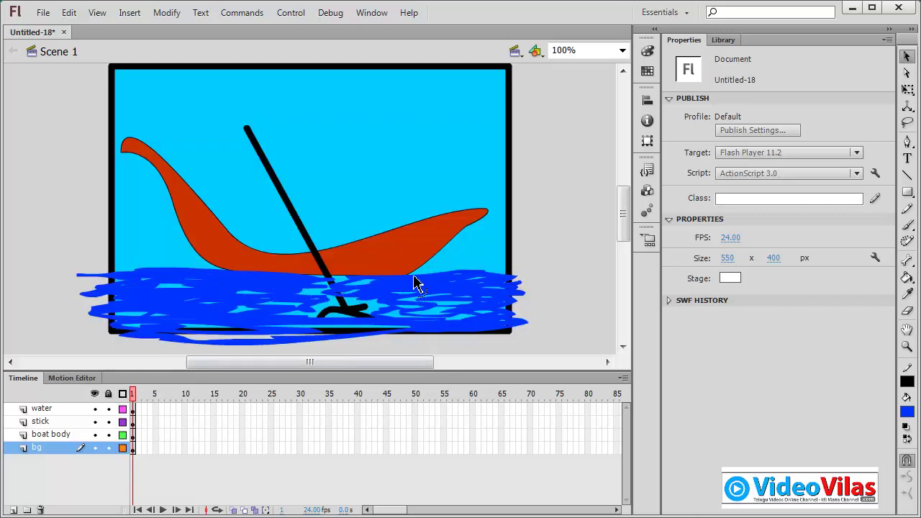
Show only the water layer as outlines and bend its upper edge upward over the boat's lower right corner.
{"action": "left_click", "coordinate": [906, 346]}
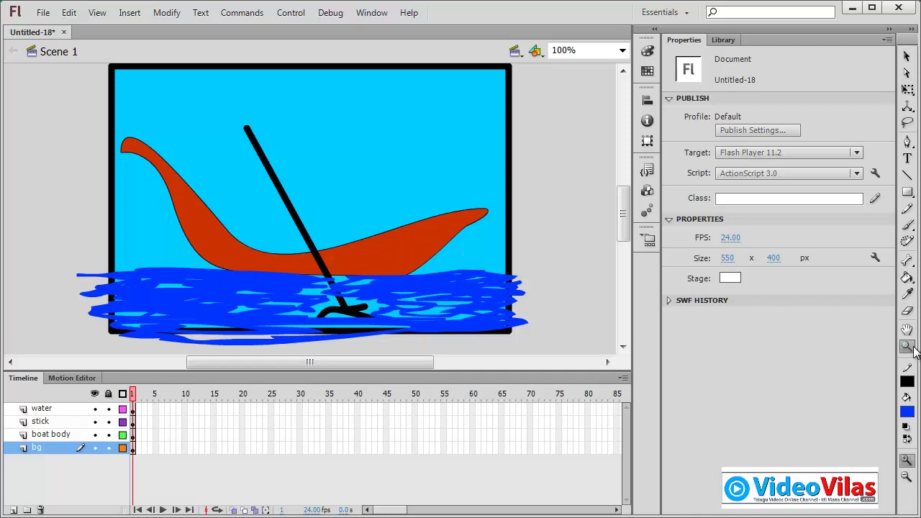
{"action": "left_click_drag", "start_coordinate": [456, 251], "coordinate": [373, 302]}
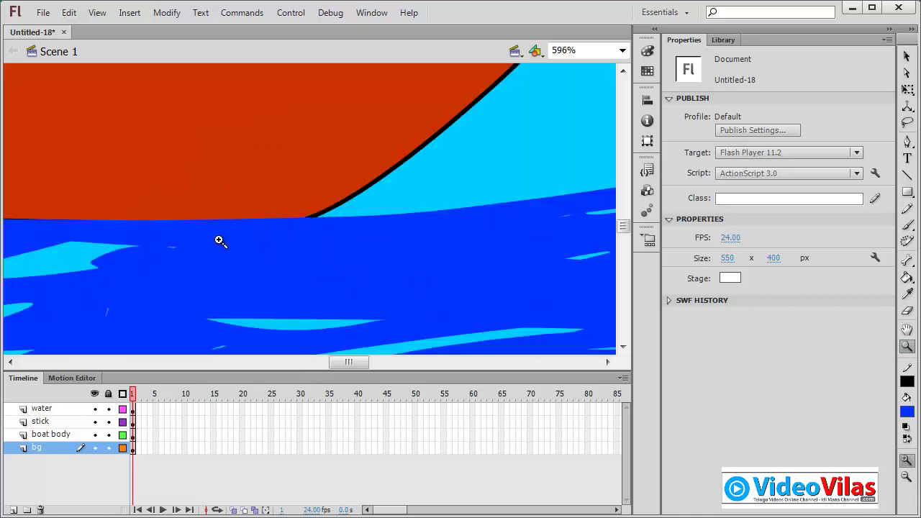
{"action": "left_click", "coordinate": [123, 408]}
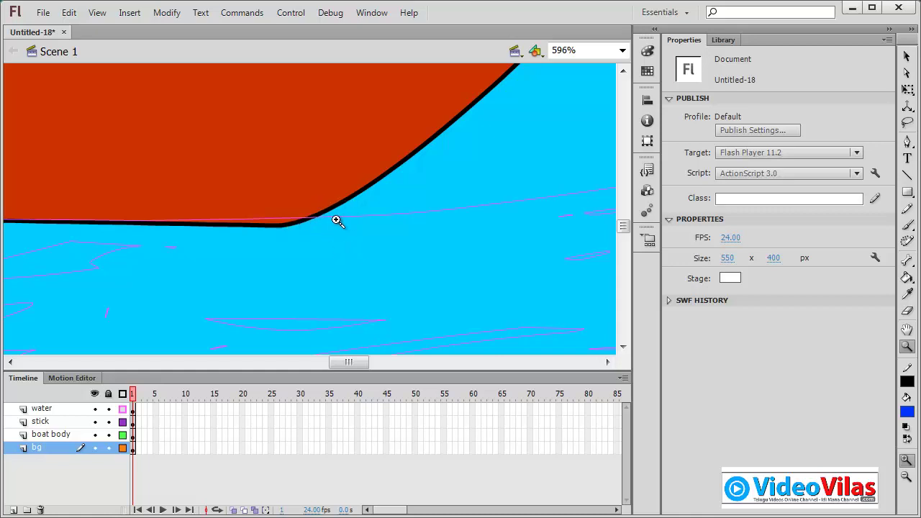
{"action": "left_click", "coordinate": [907, 56]}
{"action": "left_click_drag", "start_coordinate": [372, 218], "coordinate": [294, 199]}
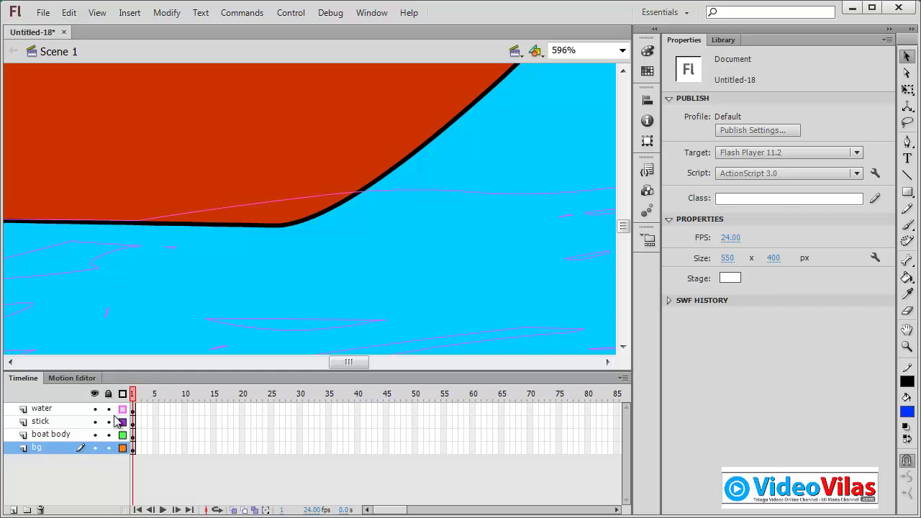
Lock the stick, boat body and bg layers and bend the water's upper edge into a wave over the hull.
{"action": "left_click_drag", "start_coordinate": [109, 423], "coordinate": [109, 448]}
{"action": "mouse_move", "coordinate": [243, 214]}
{"action": "left_mouse_down"}
{"action": "mouse_move", "coordinate": [255, 234]}
{"action": "mouse_move", "coordinate": [261, 200]}
{"action": "mouse_move", "coordinate": [309, 160]}
{"action": "left_mouse_up"}
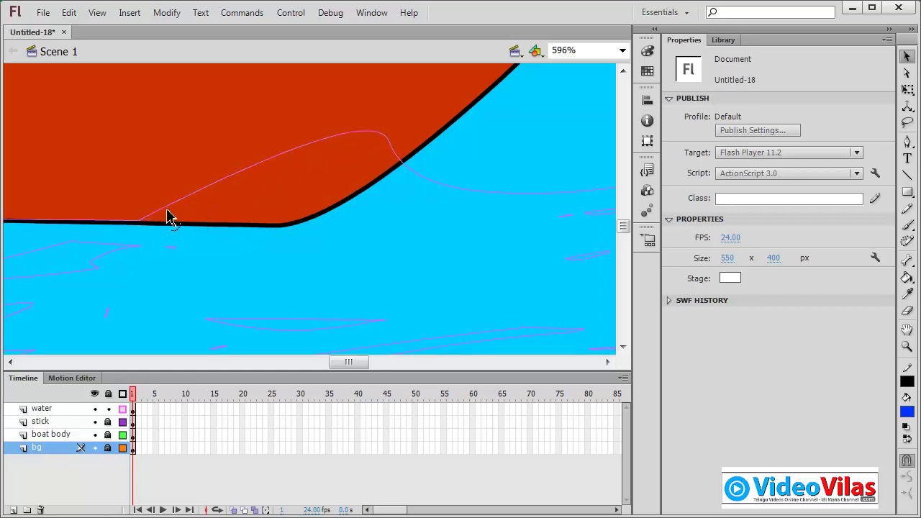
{"action": "left_click_drag", "start_coordinate": [139, 228], "coordinate": [119, 210]}
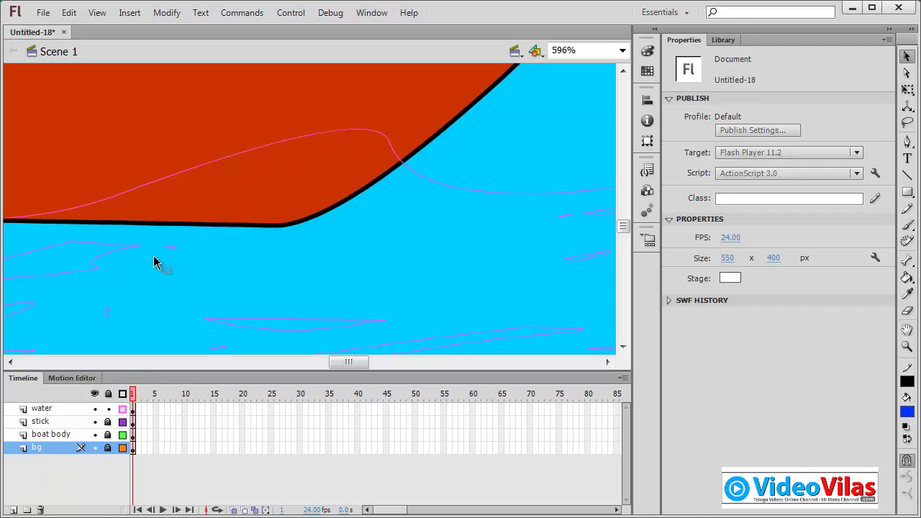
Return all layers to full-colour display and unlock the stick, boat body and bg layers.
{"action": "left_click", "coordinate": [122, 395]}
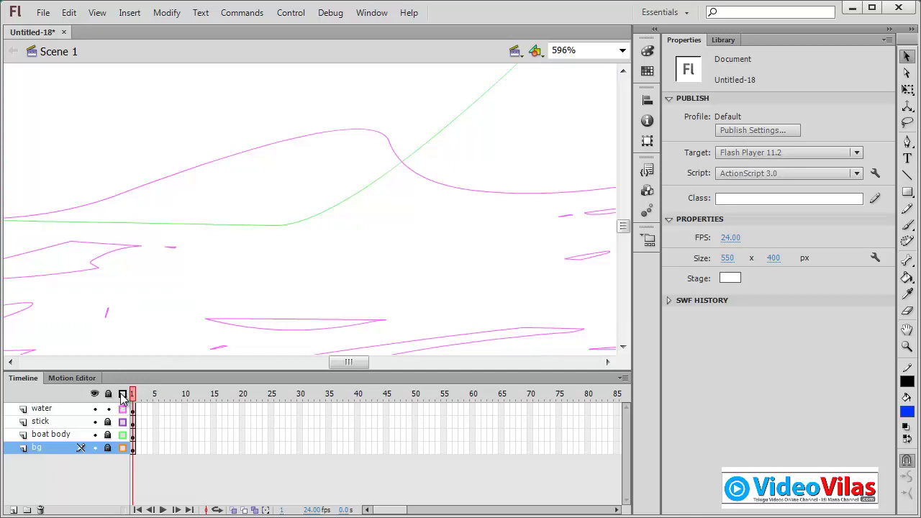
{"action": "left_click", "coordinate": [122, 394]}
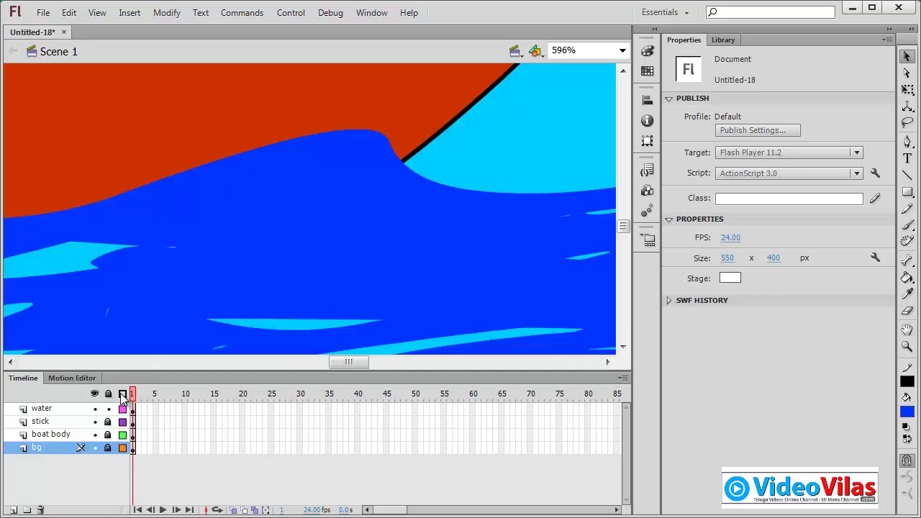
{"action": "double_click", "coordinate": [907, 329]}
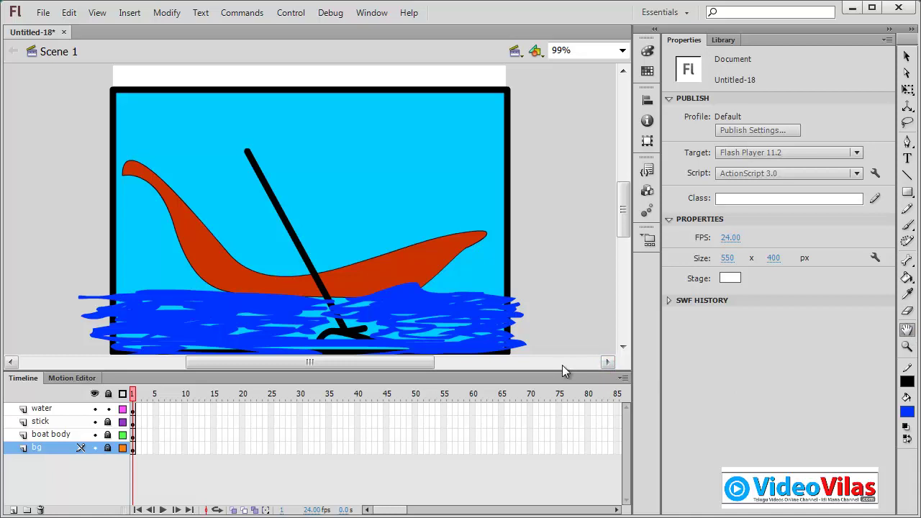
{"action": "left_click", "coordinate": [107, 421]}
{"action": "left_click", "coordinate": [108, 448]}
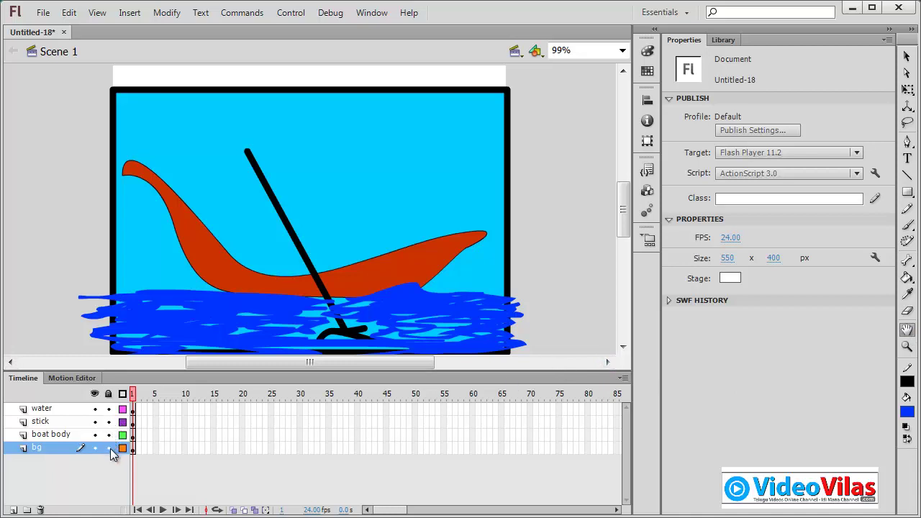
{"action": "left_click", "coordinate": [50, 408]}
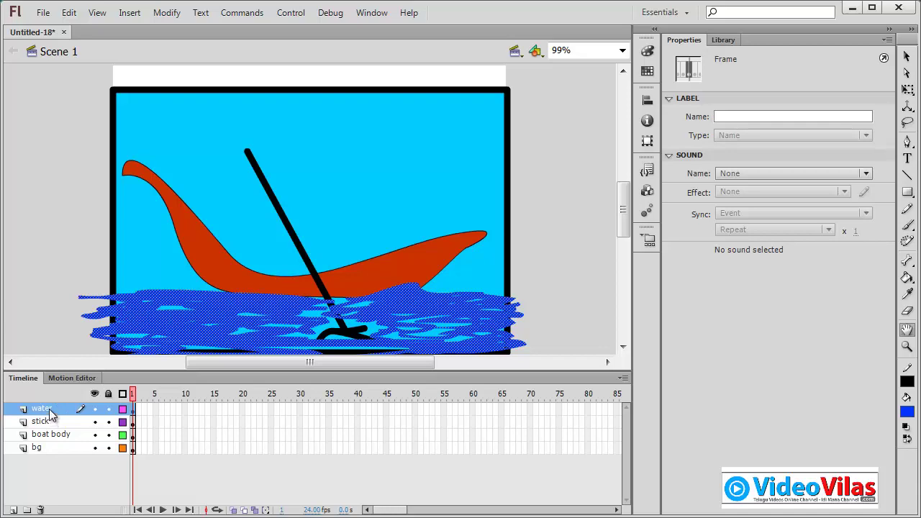
{"action": "right_click", "coordinate": [50, 412]}
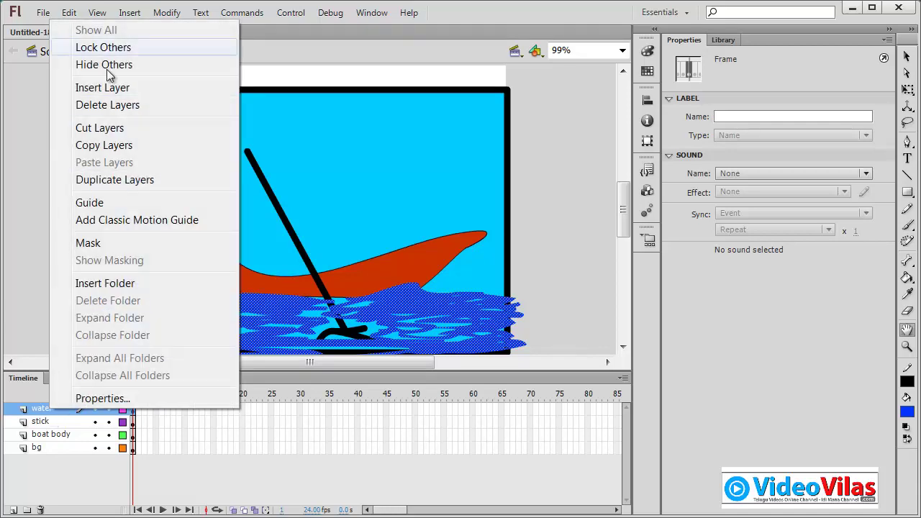
{"action": "left_click", "coordinate": [33, 416]}
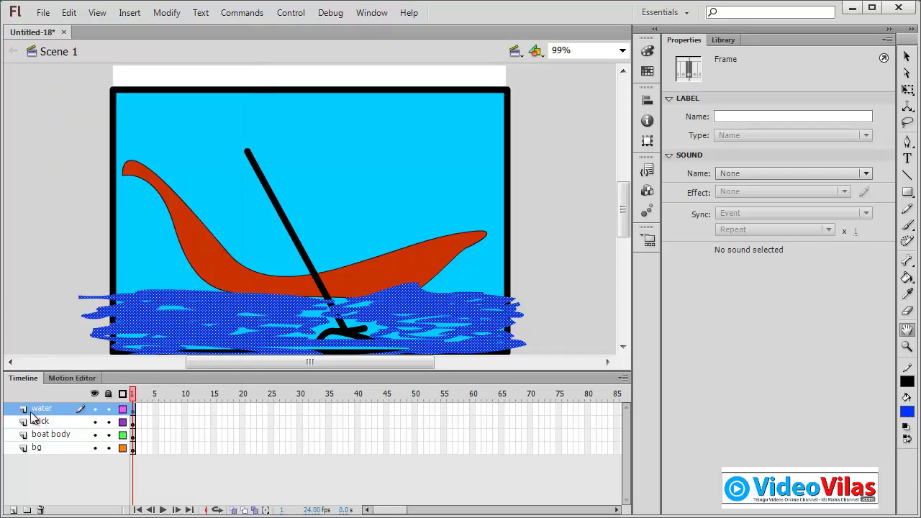
{"action": "left_click", "coordinate": [130, 12]}
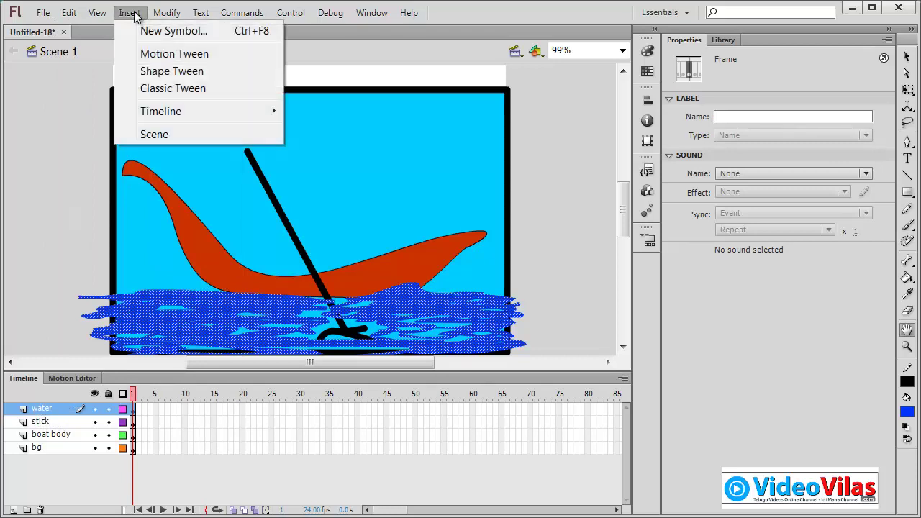
{"action": "mouse_move", "coordinate": [164, 113]}
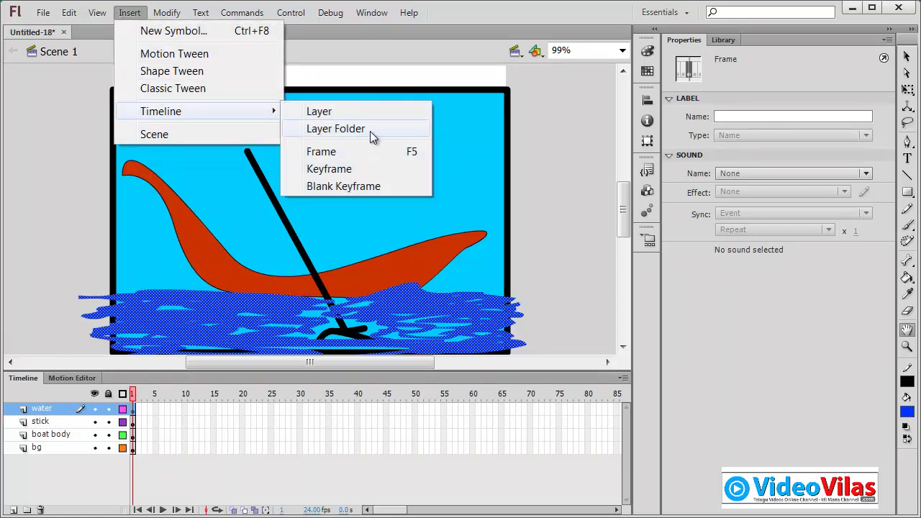
{"action": "left_click", "coordinate": [464, 15]}
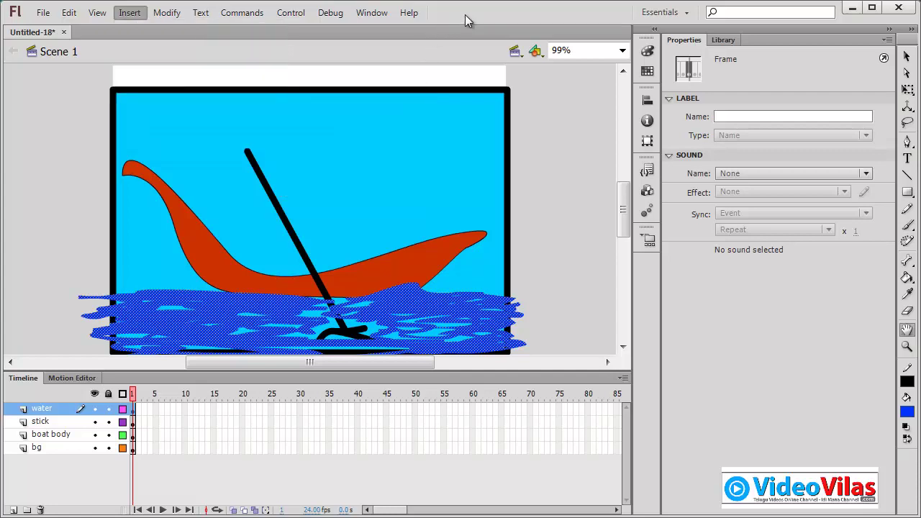
Change the water layer's outline color to bright green in its layer properties.
{"action": "right_click", "coordinate": [51, 409]}
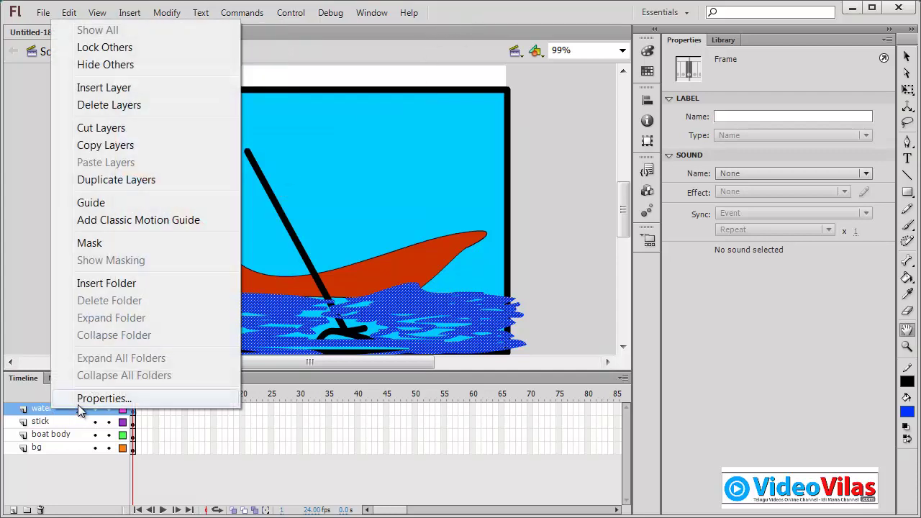
{"action": "left_click", "coordinate": [101, 398]}
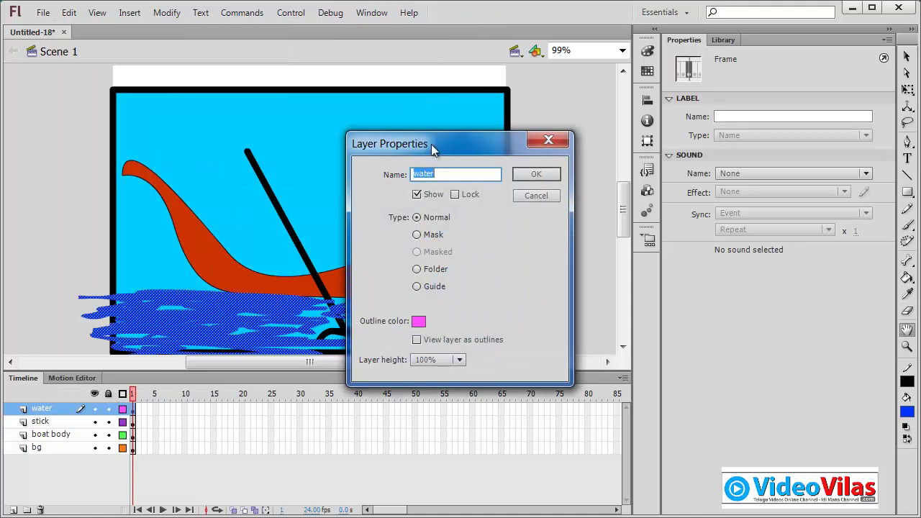
{"action": "left_click_drag", "start_coordinate": [431, 144], "coordinate": [285, 123]}
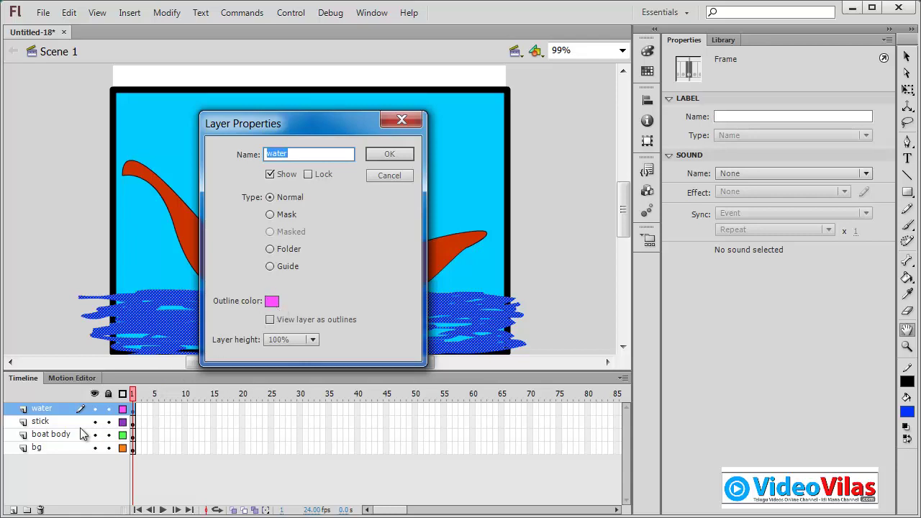
{"action": "left_click", "coordinate": [272, 302]}
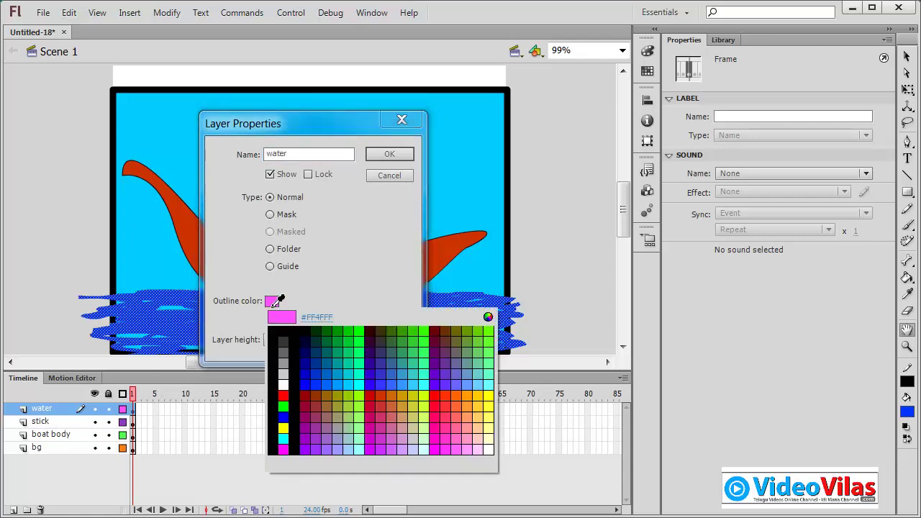
{"action": "left_click", "coordinate": [362, 331]}
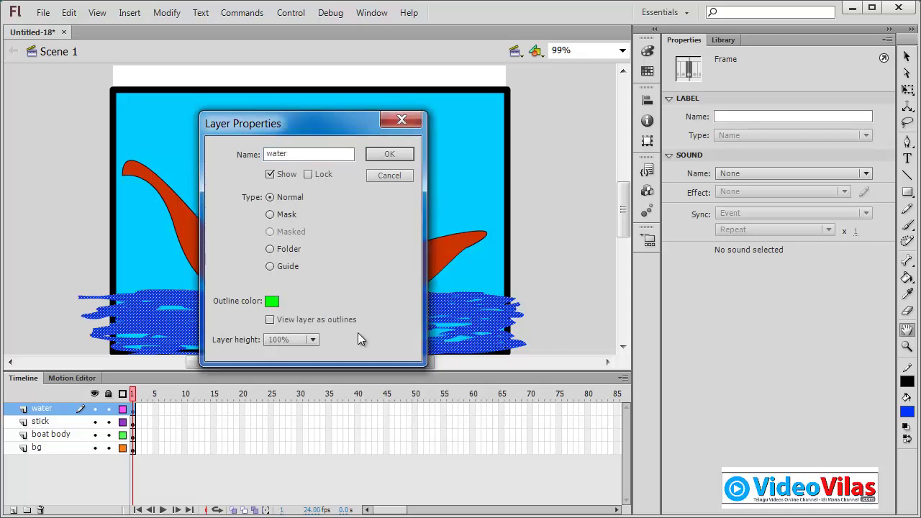
{"action": "left_click", "coordinate": [388, 155]}
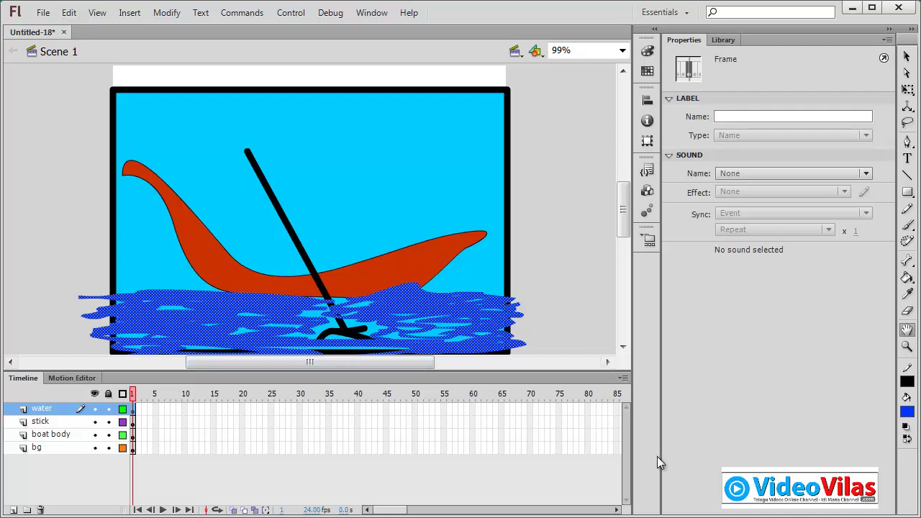
Hide the stick, boat body and bg layers and switch the water layer between outline and full-colour display.
{"action": "left_click_drag", "start_coordinate": [94, 421], "coordinate": [91, 456]}
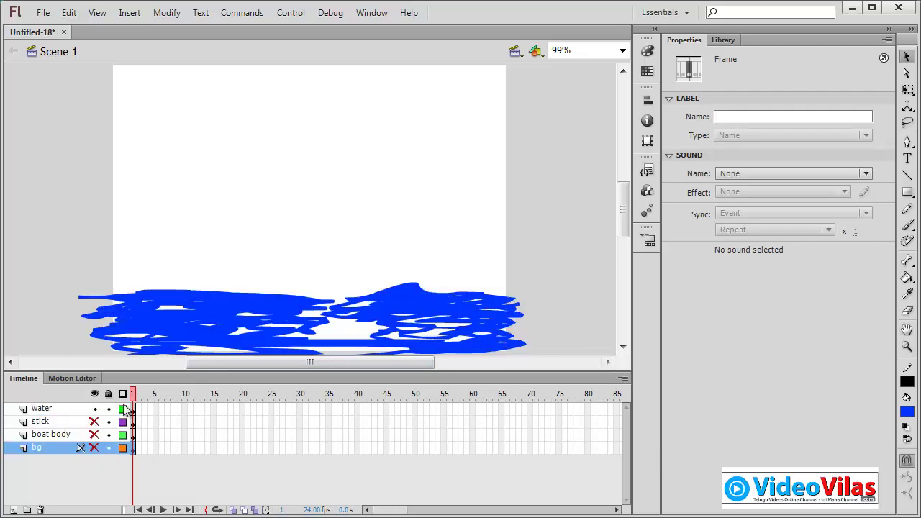
{"action": "left_click", "coordinate": [122, 408]}
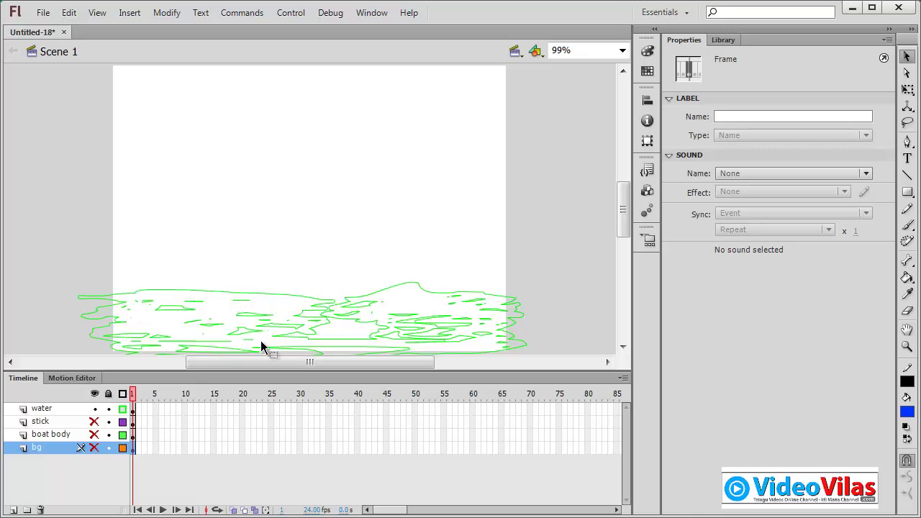
{"action": "left_click", "coordinate": [123, 409]}
{"action": "left_click", "coordinate": [123, 409]}
{"action": "left_click", "coordinate": [123, 409]}
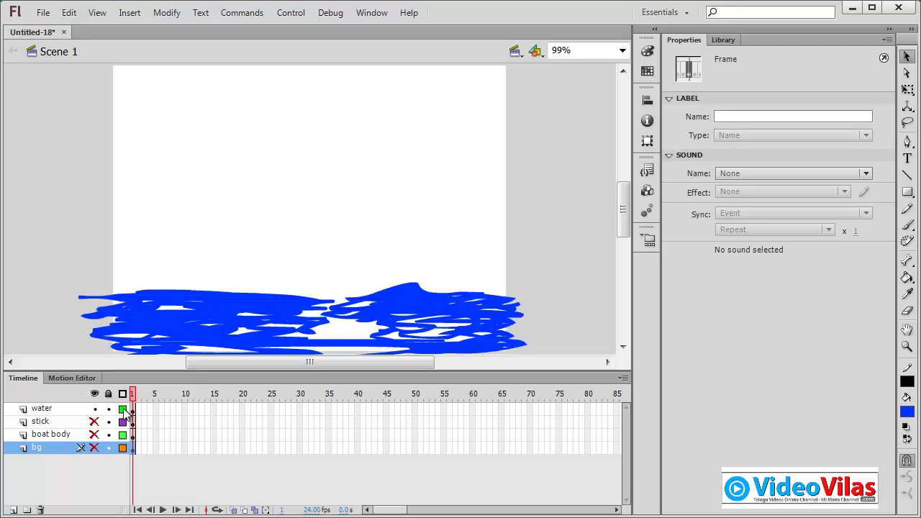
Select the water layer, toggle its outline display on and off, and show the stick, boat body and bg layers again.
{"action": "left_click", "coordinate": [73, 410]}
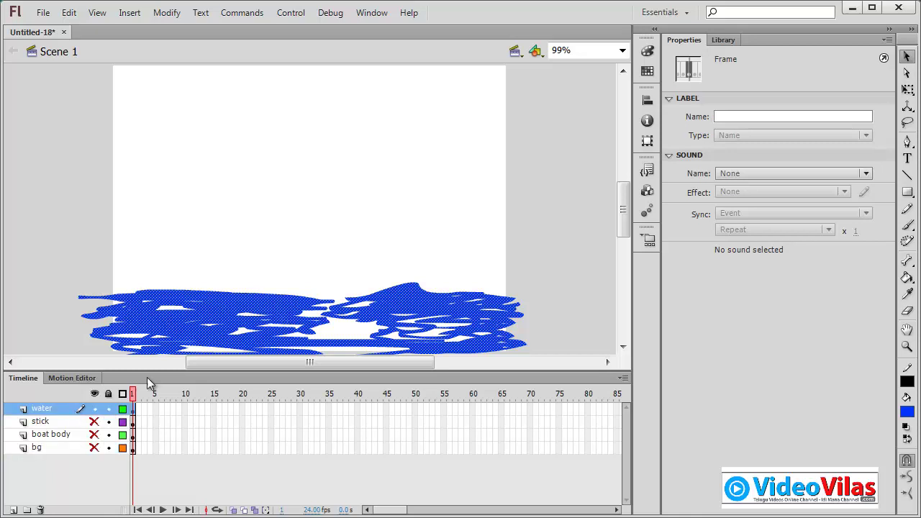
{"action": "left_click", "coordinate": [202, 284]}
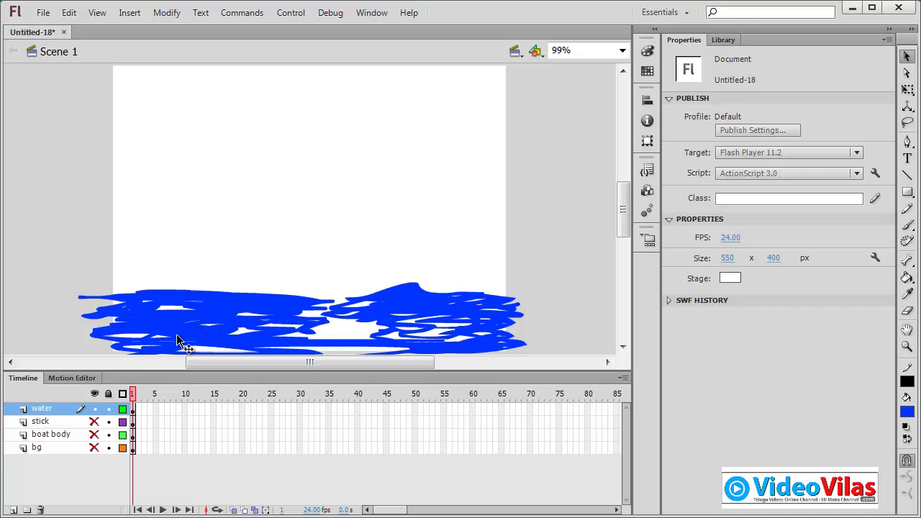
{"action": "left_click", "coordinate": [123, 408]}
{"action": "left_click", "coordinate": [123, 410]}
{"action": "left_click_drag", "start_coordinate": [94, 420], "coordinate": [96, 460]}
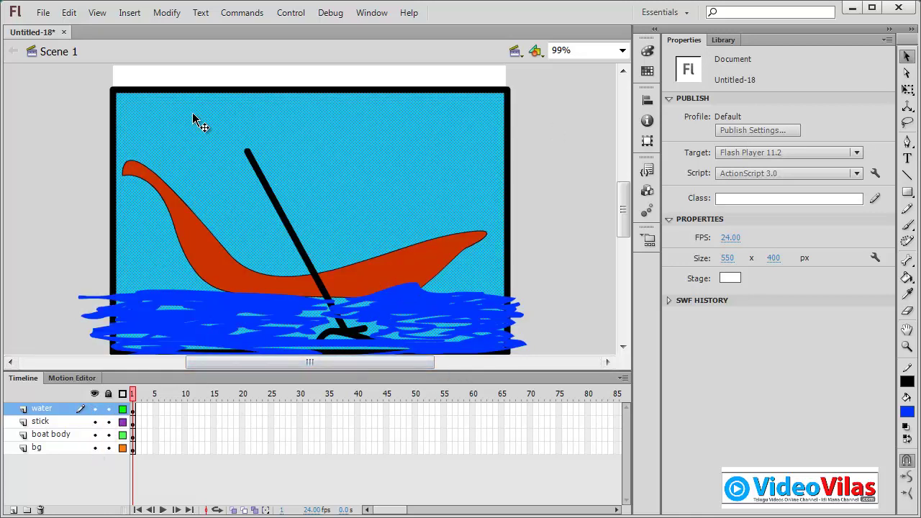
Start exporting the scene as an image to the Desktop with the file name boat.
{"action": "left_click", "coordinate": [42, 12]}
{"action": "mouse_move", "coordinate": [92, 269]}
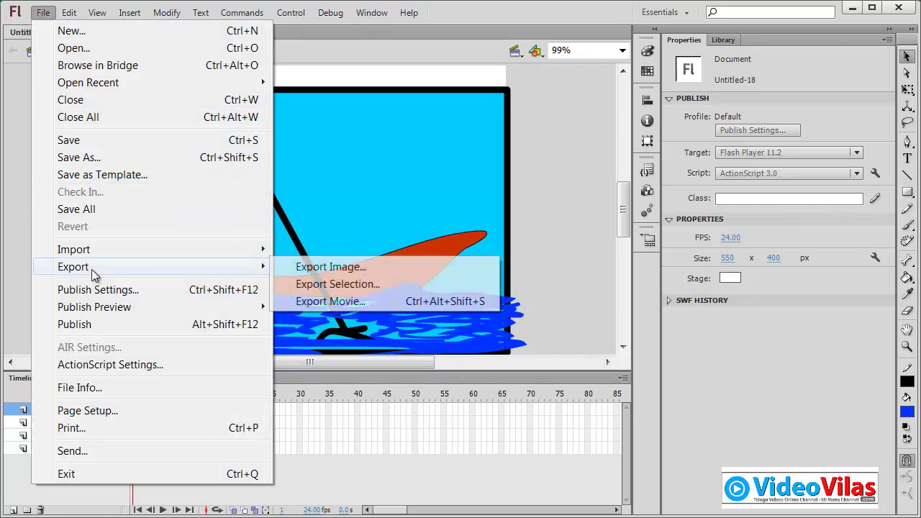
{"action": "left_click", "coordinate": [347, 267]}
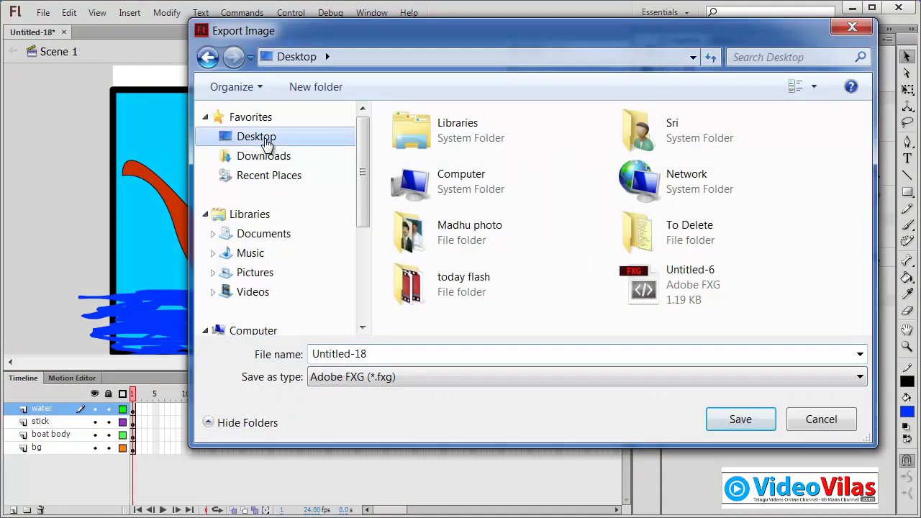
{"action": "double_click", "coordinate": [377, 359]}
{"action": "type", "text": "b"}
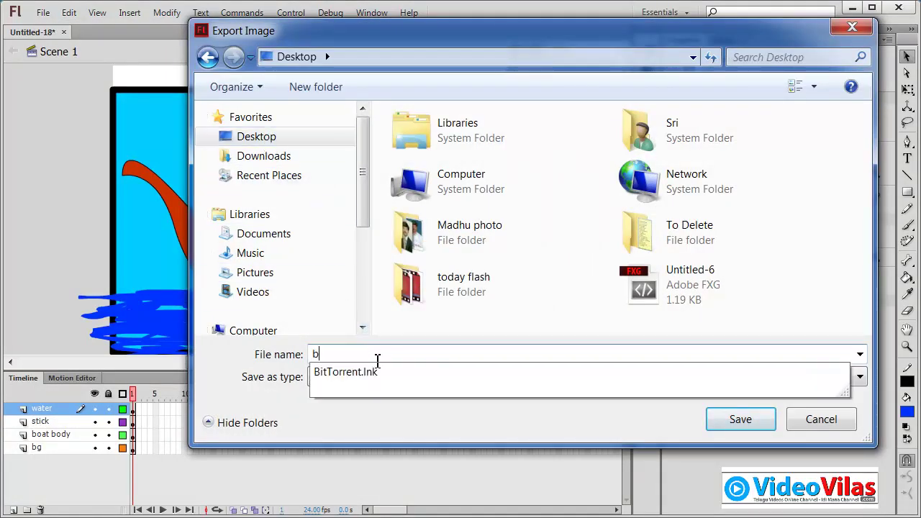
{"action": "type", "text": "oat"}
Try the SWF Movie and JPEG Image formats for the boat export.
{"action": "left_click", "coordinate": [402, 379]}
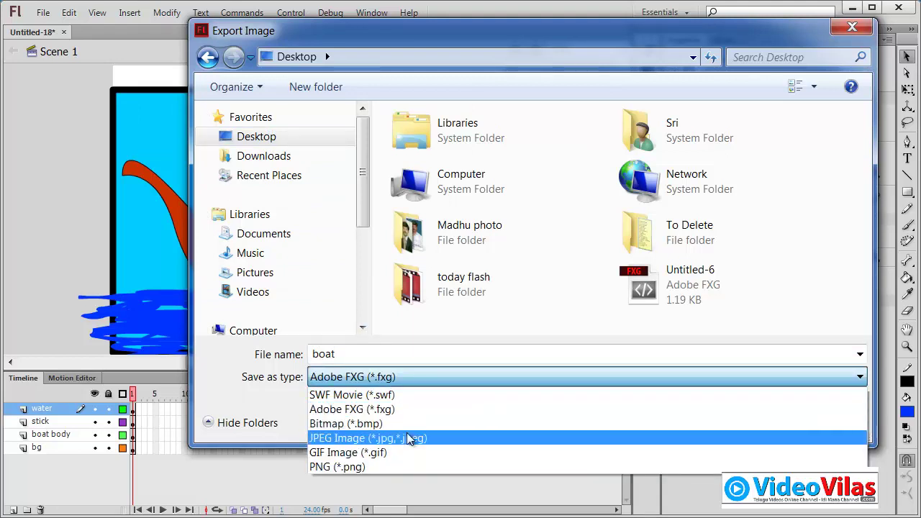
{"action": "left_click", "coordinate": [399, 395]}
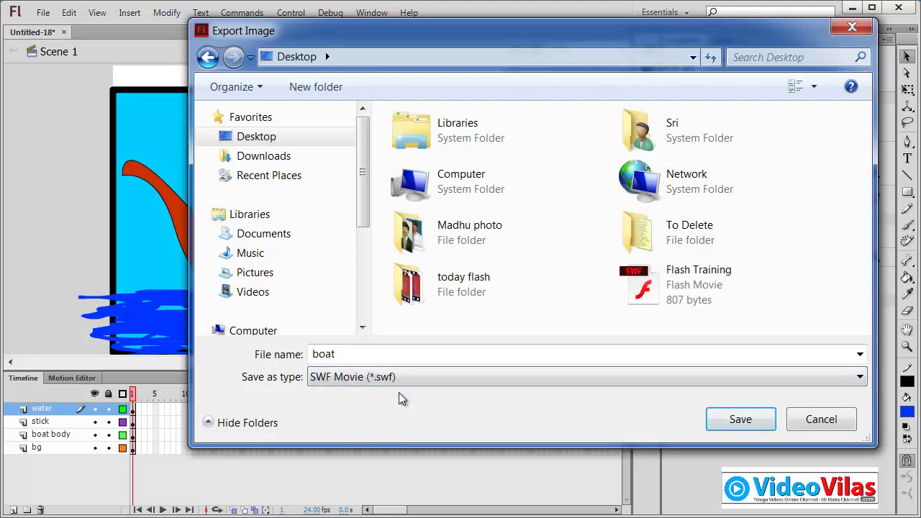
{"action": "left_click", "coordinate": [400, 379]}
{"action": "left_click", "coordinate": [425, 446]}
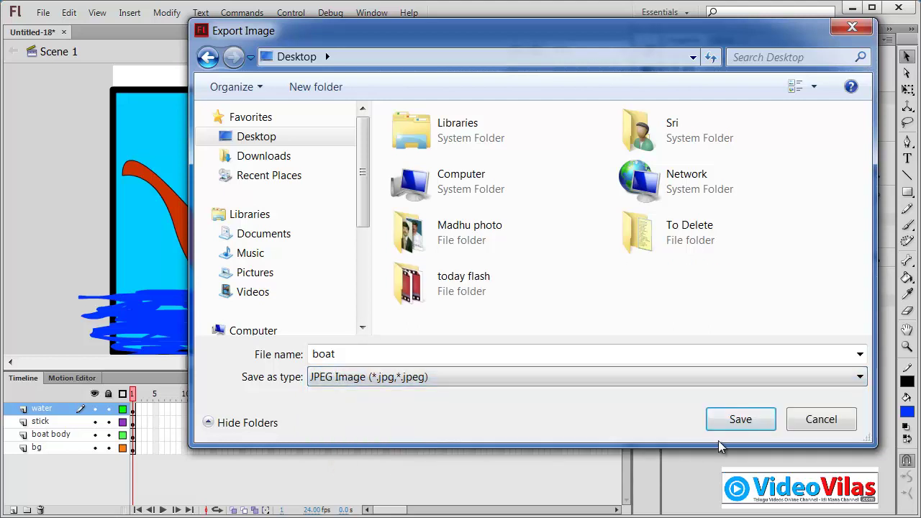
Choose GIF Image as the export format and save the boat file to reach its GIF options.
{"action": "left_click", "coordinate": [392, 382]}
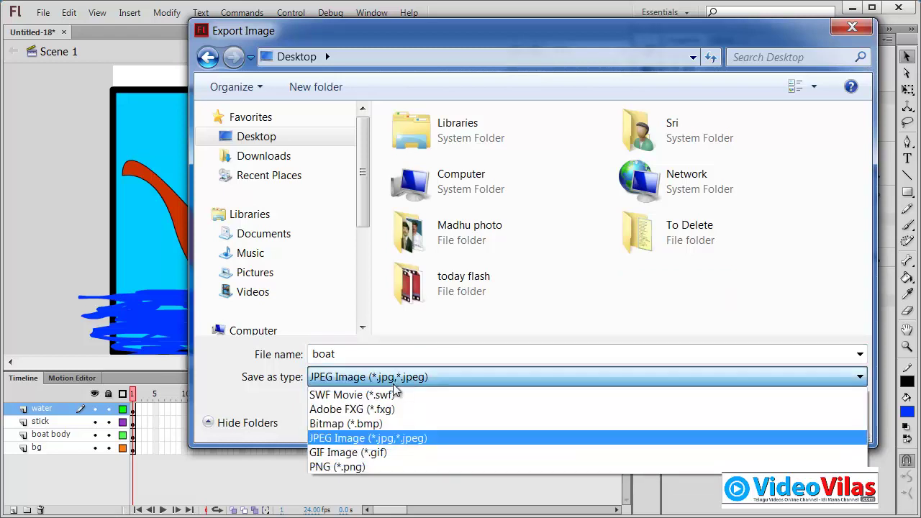
{"action": "left_click", "coordinate": [377, 453]}
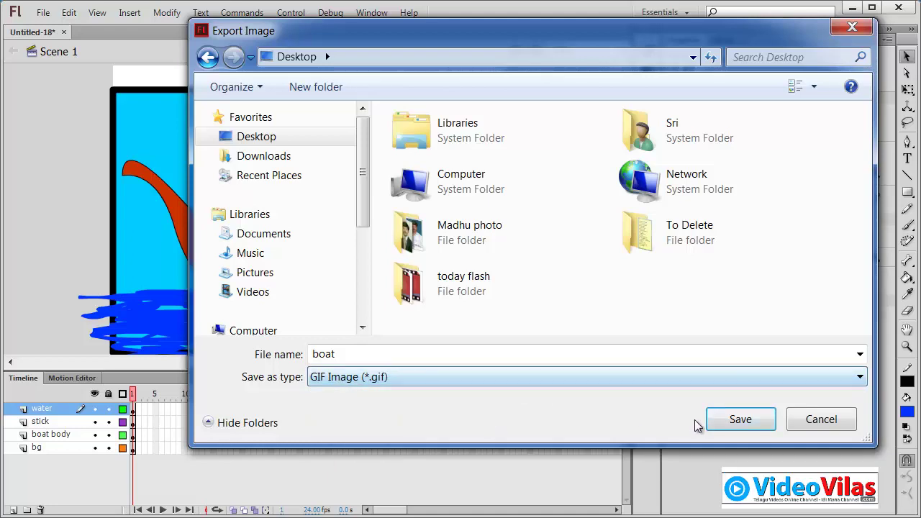
{"action": "left_click", "coordinate": [728, 419]}
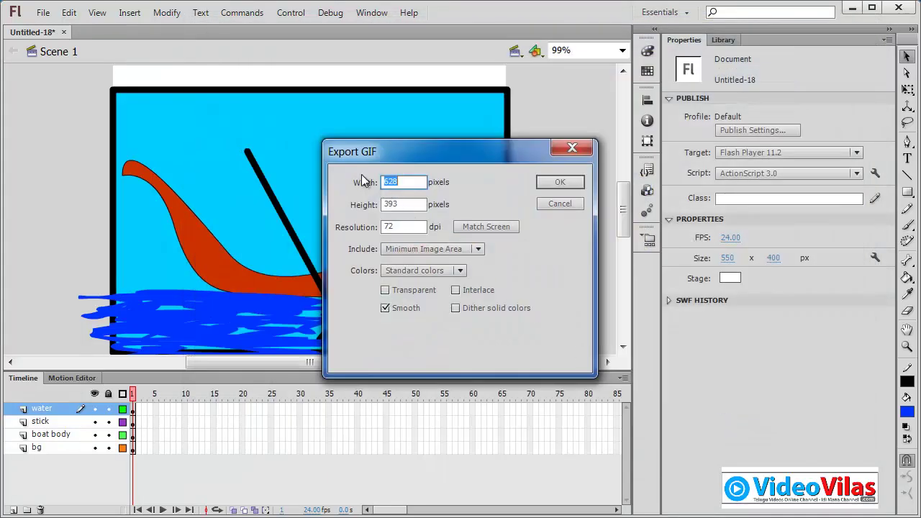
Try a GIF resolution of 96 dpi and match the export resolution to the screen.
{"action": "double_click", "coordinate": [415, 227]}
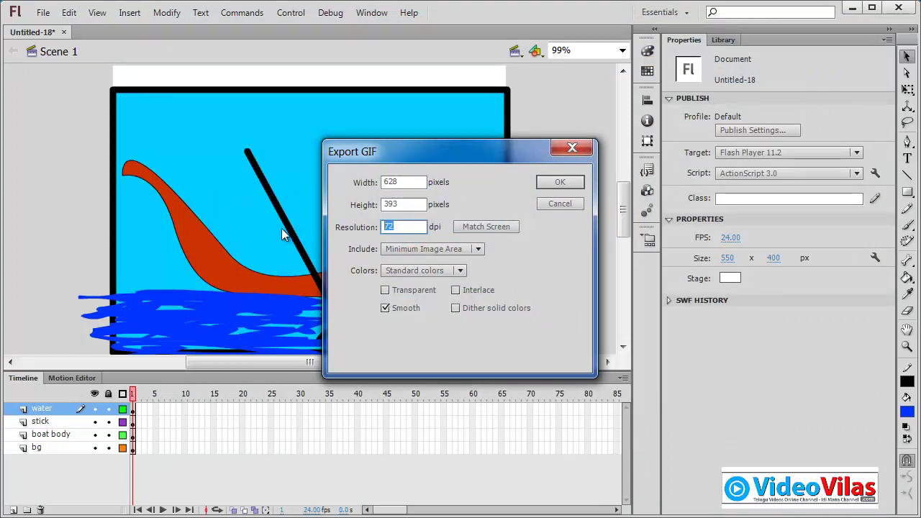
{"action": "type", "text": "96"}
{"action": "left_click", "coordinate": [496, 228]}
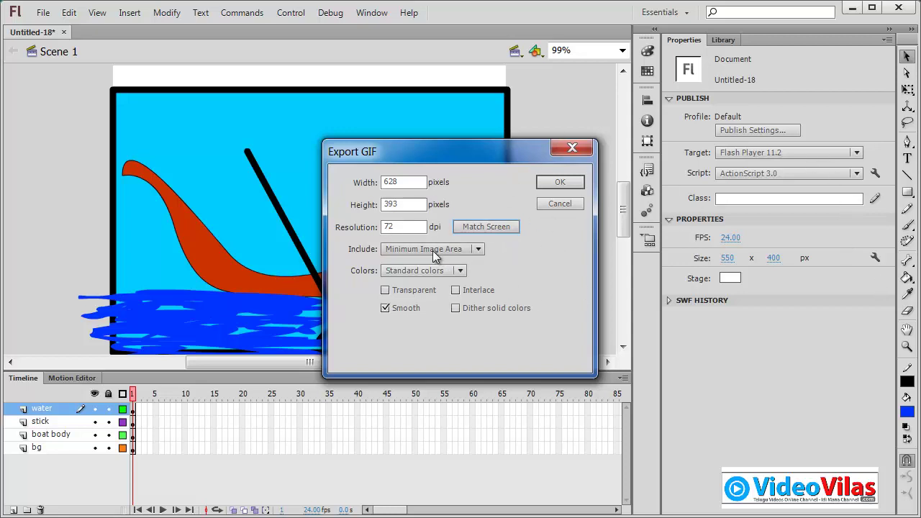
Set the GIF export to include the full document size and keep the standard colors.
{"action": "left_click", "coordinate": [485, 249]}
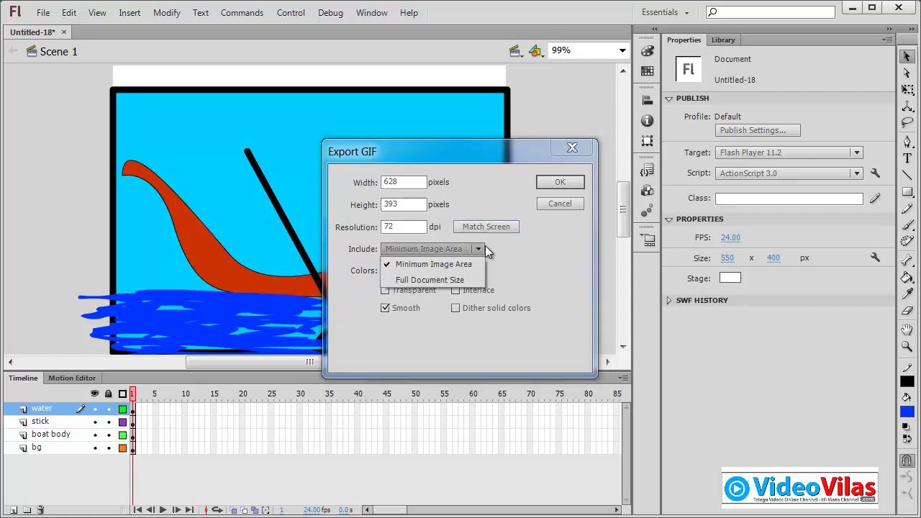
{"action": "left_click", "coordinate": [466, 280]}
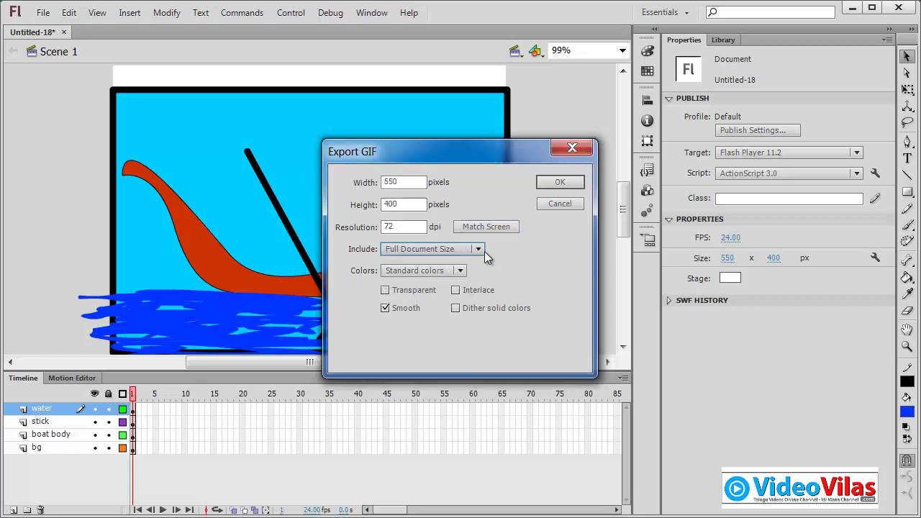
{"action": "left_click", "coordinate": [480, 249]}
{"action": "left_click", "coordinate": [549, 250]}
{"action": "left_click", "coordinate": [461, 270]}
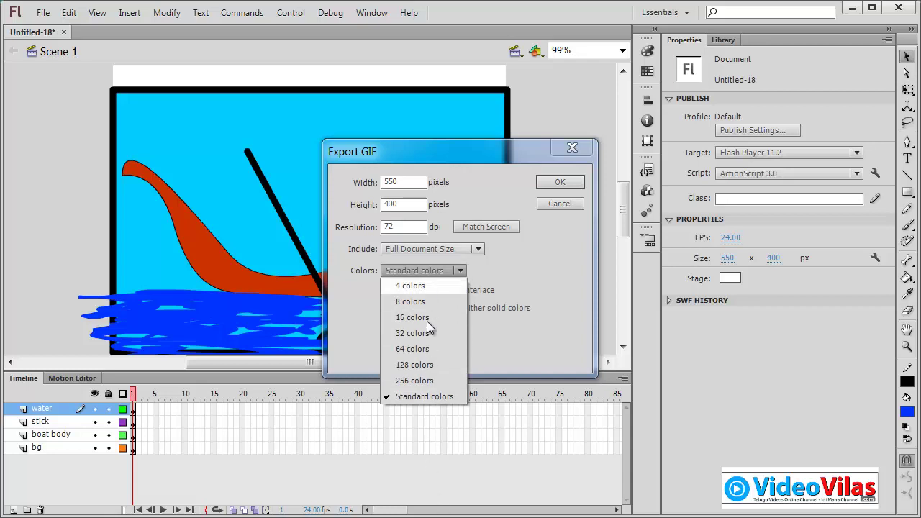
{"action": "left_click", "coordinate": [552, 246]}
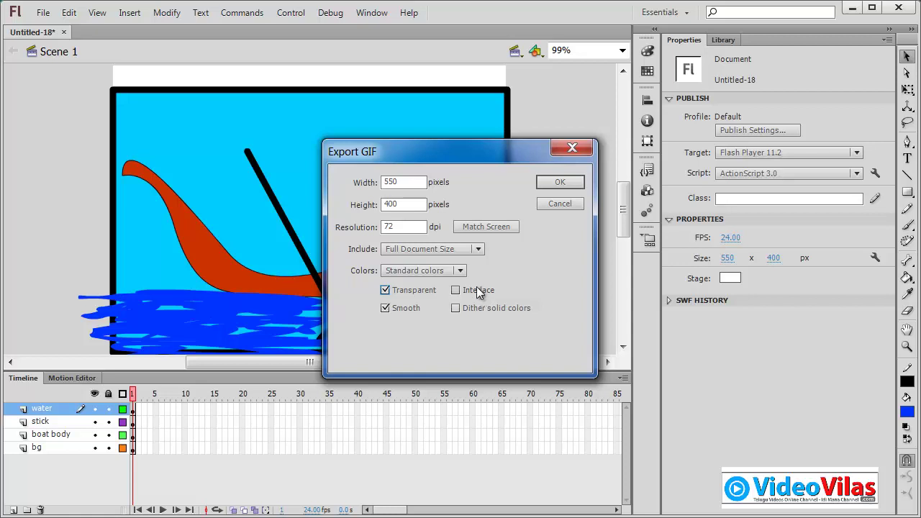
Adjust the GIF's Transparent, Interlace and Dither solid colors options and complete the export.
{"action": "left_click", "coordinate": [476, 286]}
{"action": "left_click", "coordinate": [505, 308]}
{"action": "left_click", "coordinate": [405, 294]}
{"action": "left_click", "coordinate": [560, 184]}
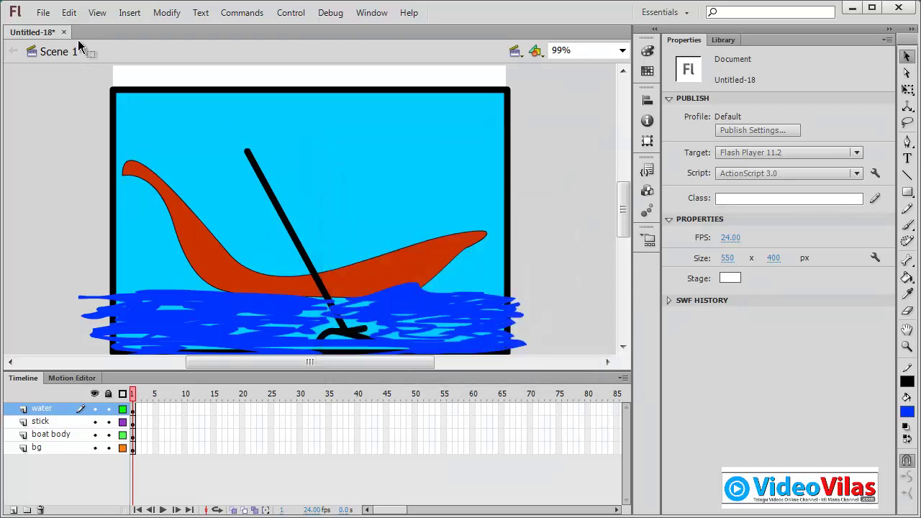
Close the Untitled-18 document without saving it.
{"action": "left_click", "coordinate": [65, 32]}
{"action": "left_click", "coordinate": [464, 284]}
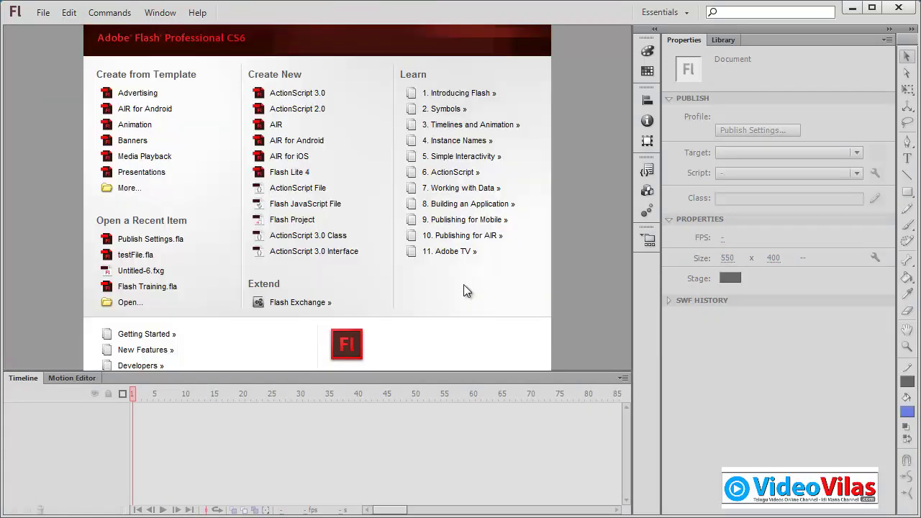
Open the exported boat image from the desktop in Internet Explorer, accepting its recommended settings and declining to make it the default browser.
{"action": "left_click", "coordinate": [853, 8]}
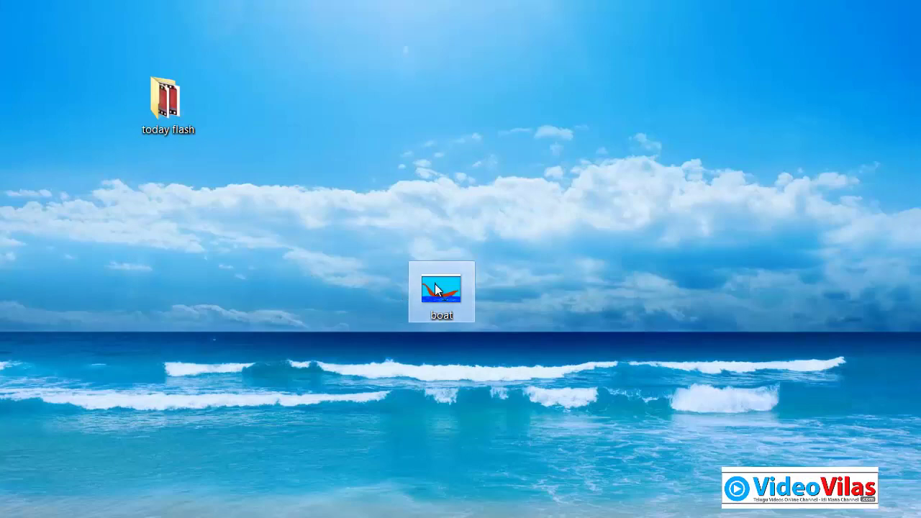
{"action": "double_click", "coordinate": [436, 288]}
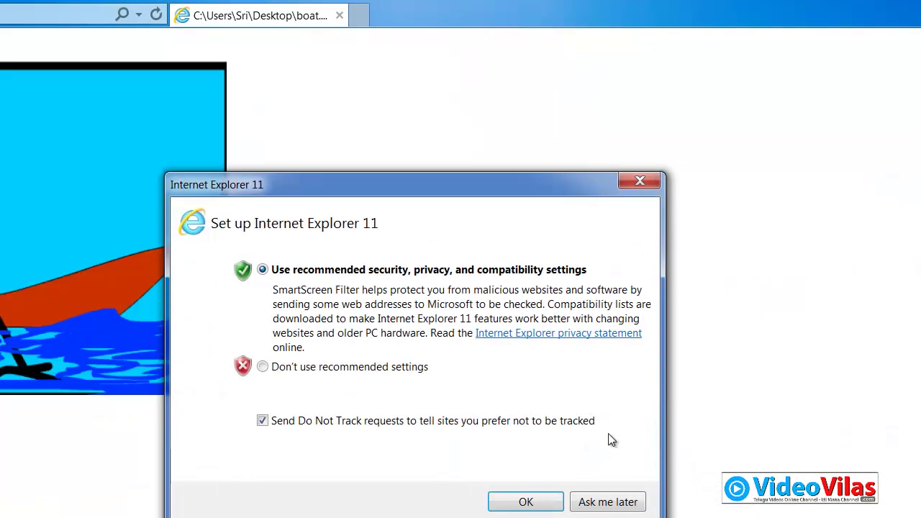
{"action": "left_click", "coordinate": [527, 502]}
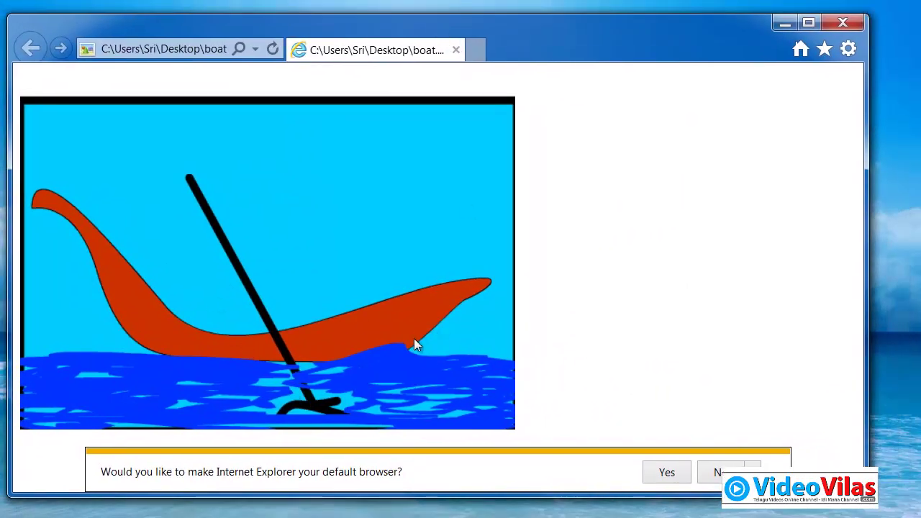
{"action": "left_click", "coordinate": [708, 475]}
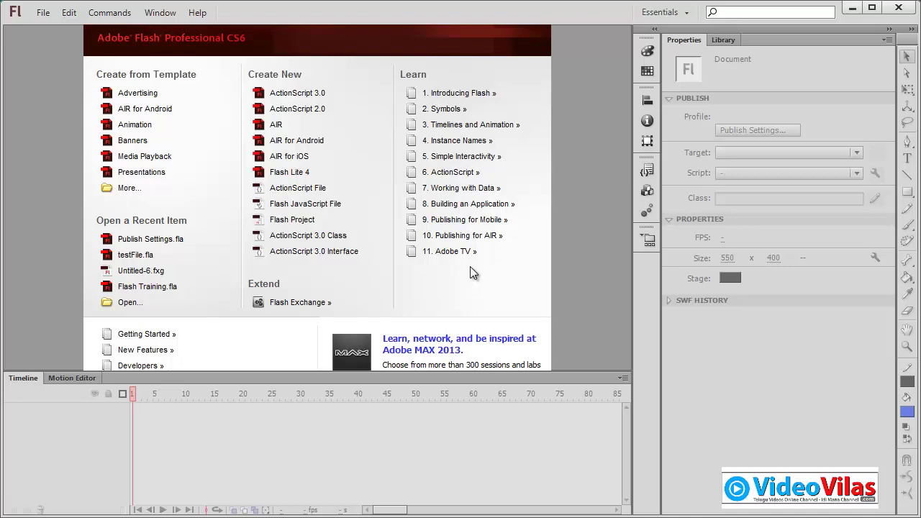
Create a new ActionScript 3.0 document in Flash and rename its first layer as "menu bar".
{"action": "left_click", "coordinate": [301, 93]}
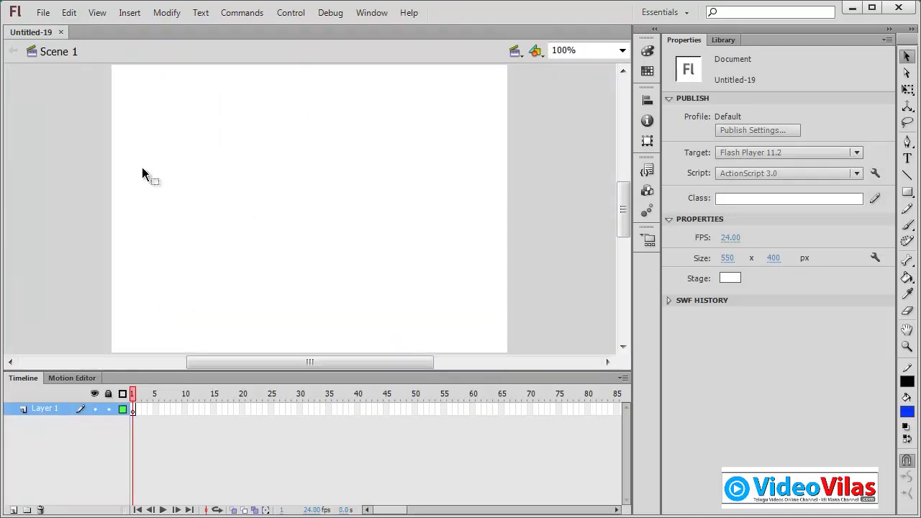
{"action": "double_click", "coordinate": [47, 410]}
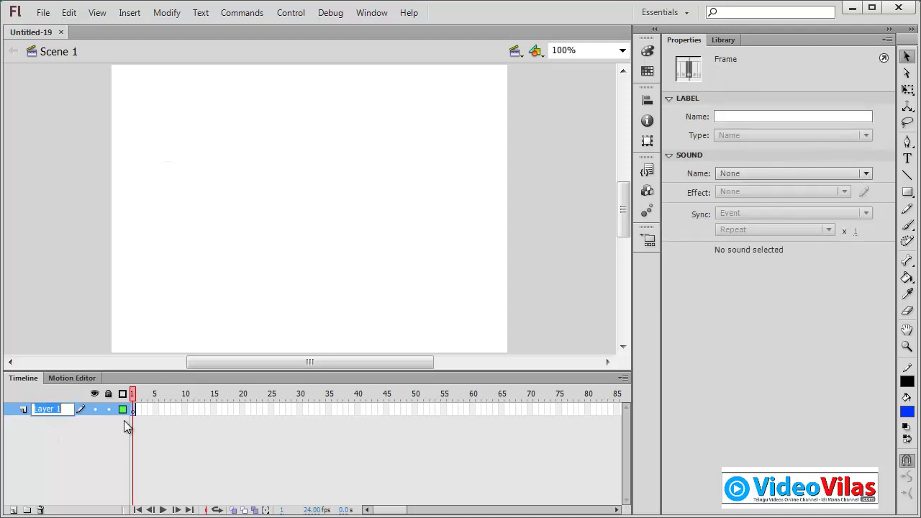
{"action": "type", "text": "menu bar"}
{"action": "key", "text": "Return"}
Add a layer above the menu bar layer and name it "pictures".
{"action": "left_click", "coordinate": [13, 510]}
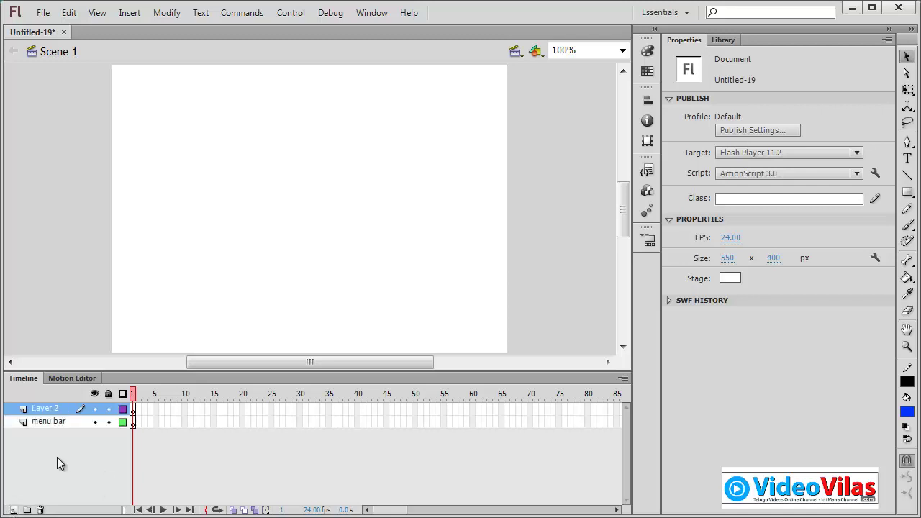
{"action": "double_click", "coordinate": [46, 409]}
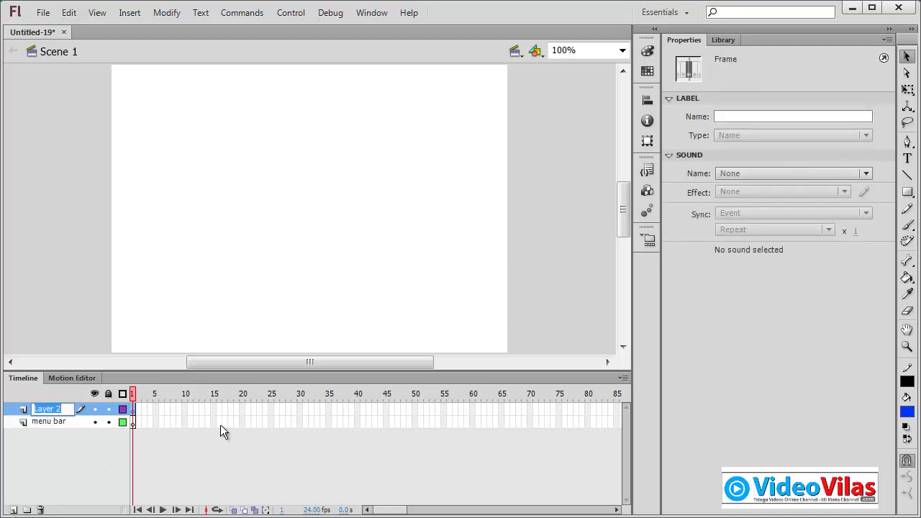
{"action": "type", "text": "pictures"}
{"action": "key", "text": "Return"}
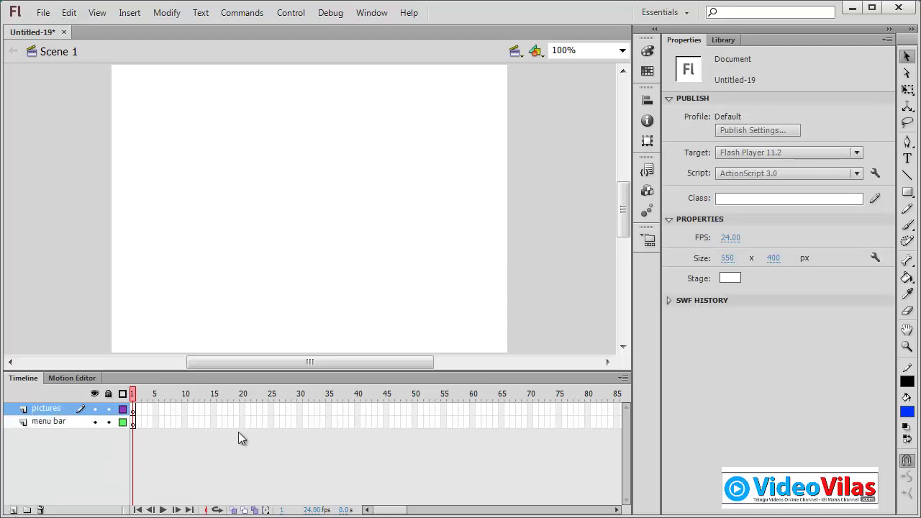
Add a layer above the pictures layer and name it "buttons".
{"action": "left_click", "coordinate": [13, 509]}
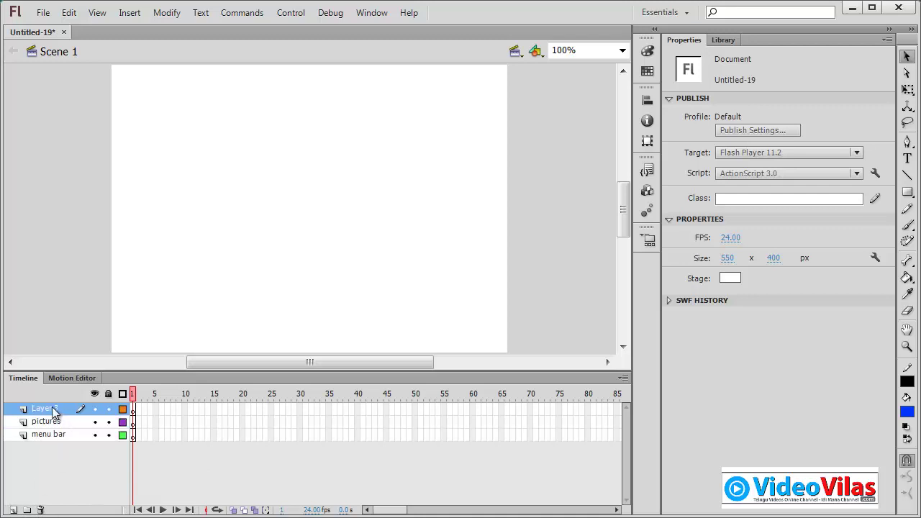
{"action": "double_click", "coordinate": [45, 408]}
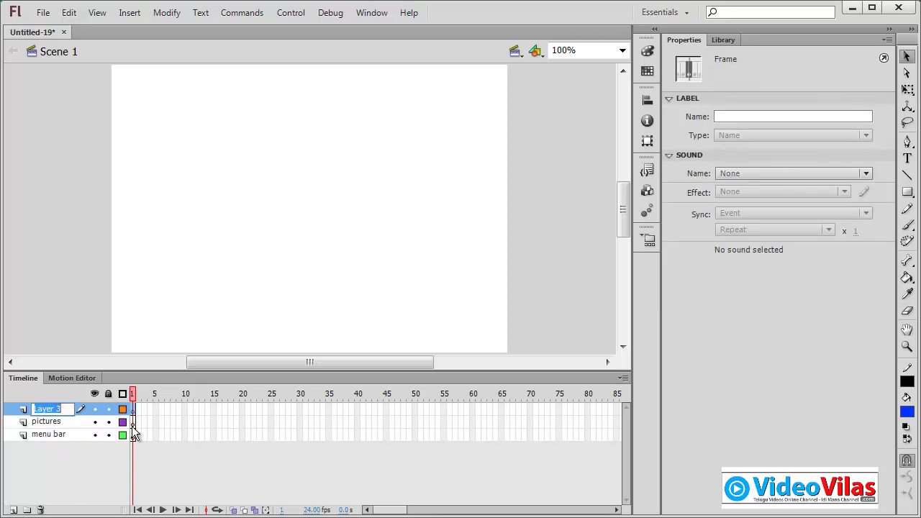
{"action": "type", "text": "buttons"}
{"action": "key", "text": "Return"}
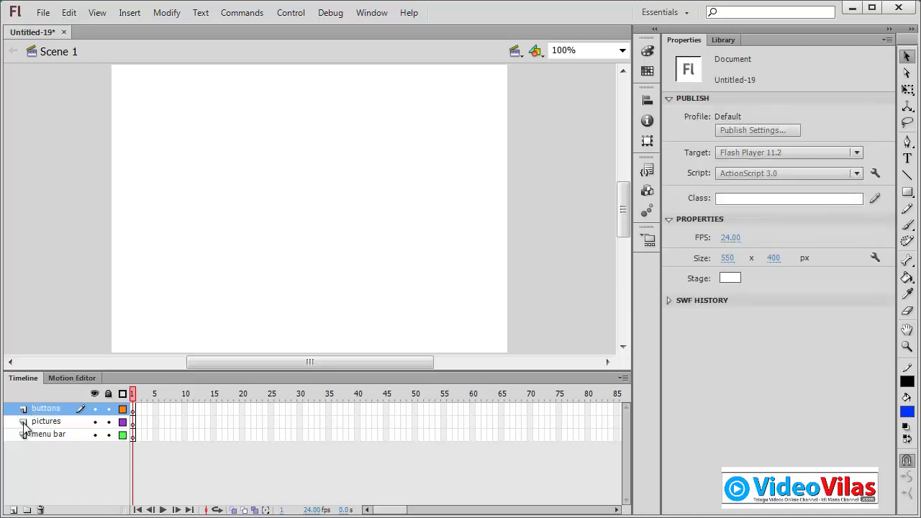
Add a layer above the buttons layer and name it "actions".
{"action": "left_click", "coordinate": [13, 509]}
{"action": "double_click", "coordinate": [53, 412]}
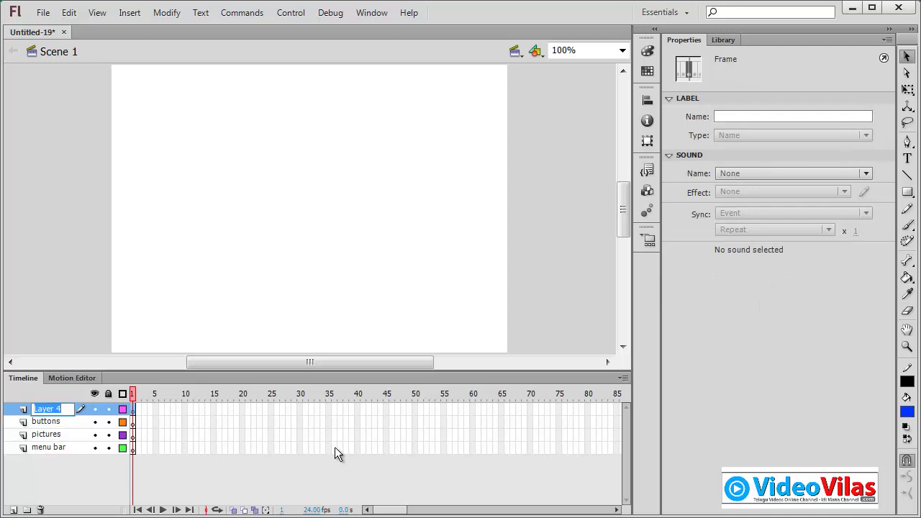
{"action": "type", "text": "actions"}
{"action": "key", "text": "Return"}
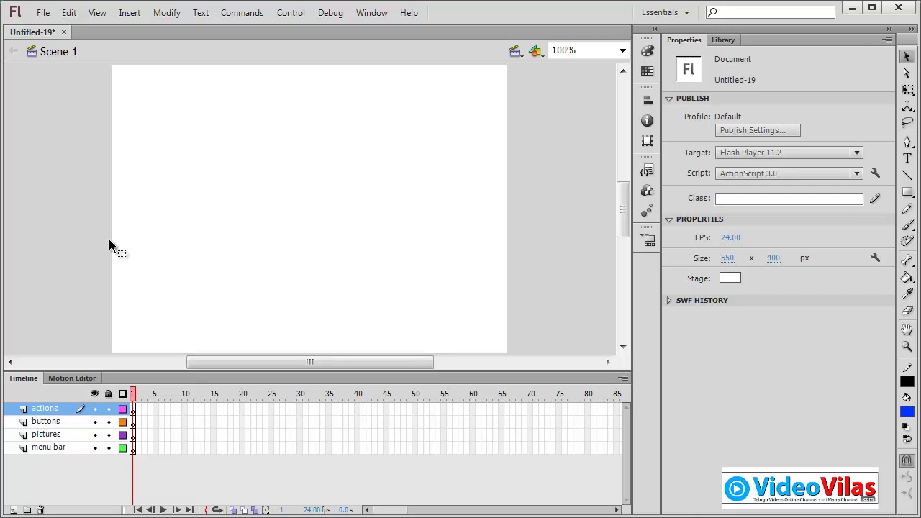
Reset the stroke and fill colors to black and white, and close the Untitled-19 document without saving it.
{"action": "left_click", "coordinate": [905, 426]}
{"action": "left_click", "coordinate": [64, 32]}
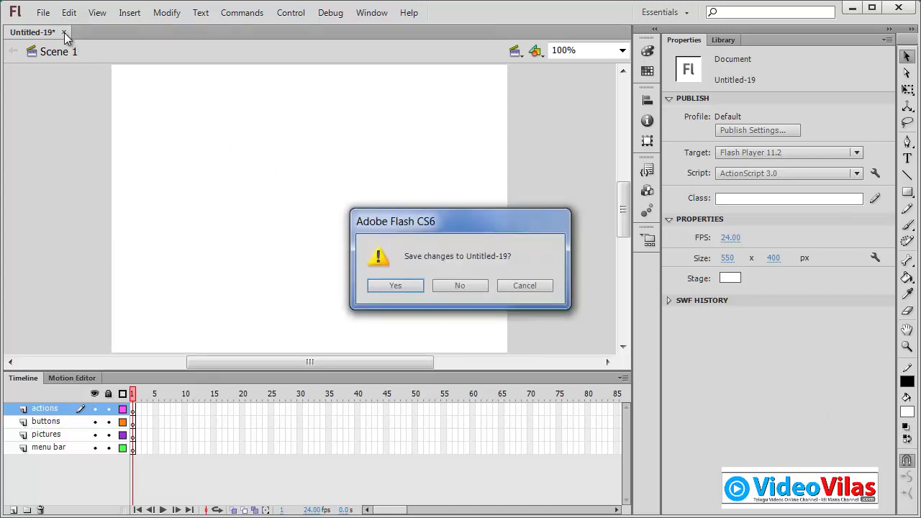
{"action": "left_click", "coordinate": [474, 284]}
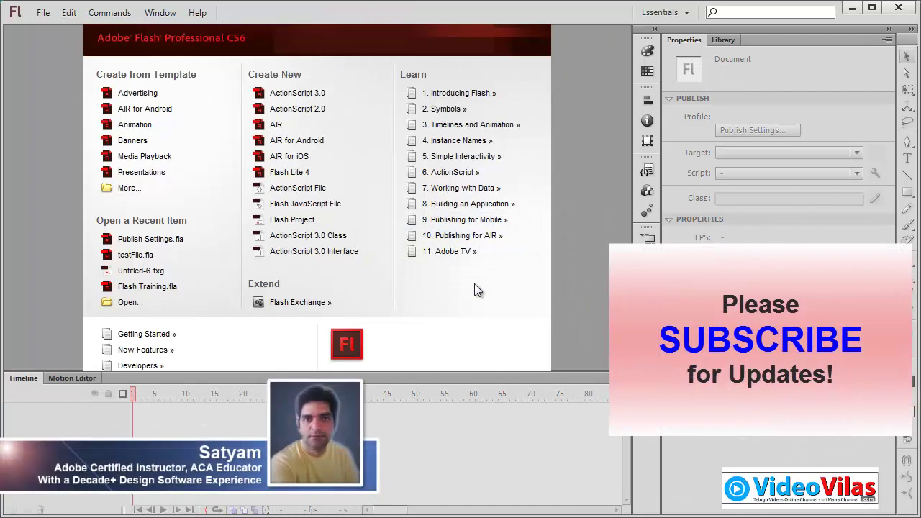